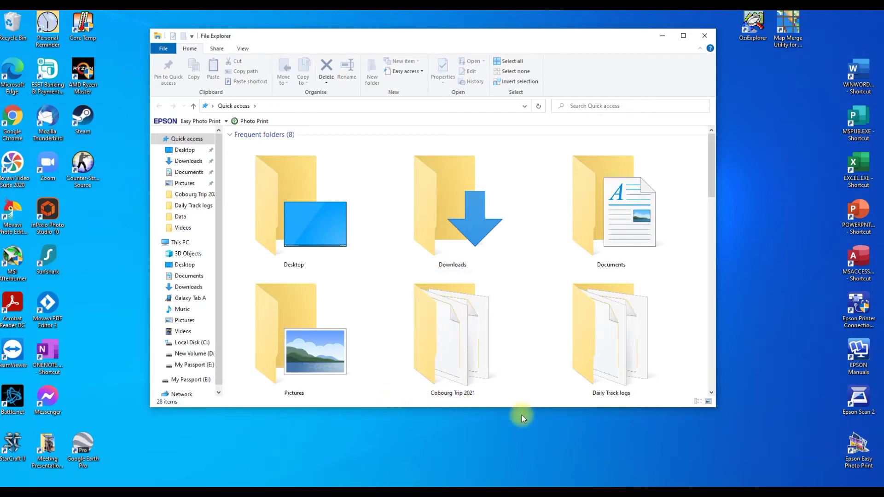
Step: Browse to Galaxy Tab A's Tablet > OziExplorer > Data > TrackLogs folder and scroll to the 2019 logs
left_click(184, 301)
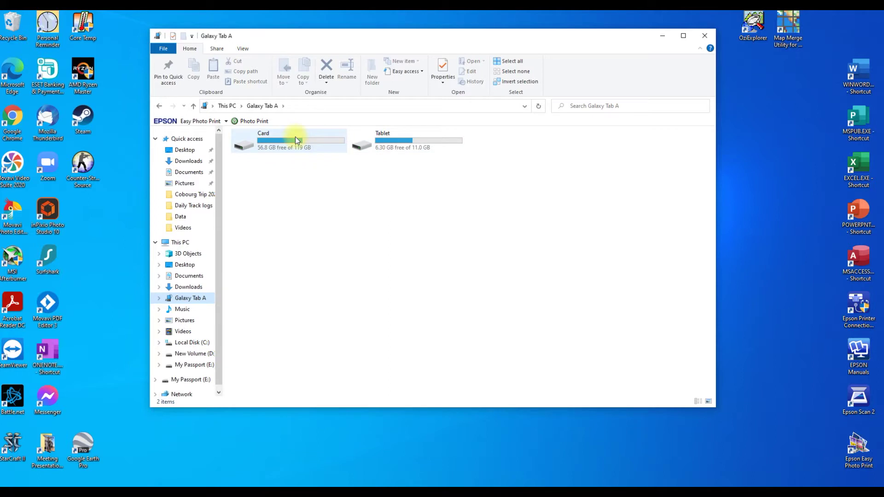
mouse_move(272, 146)
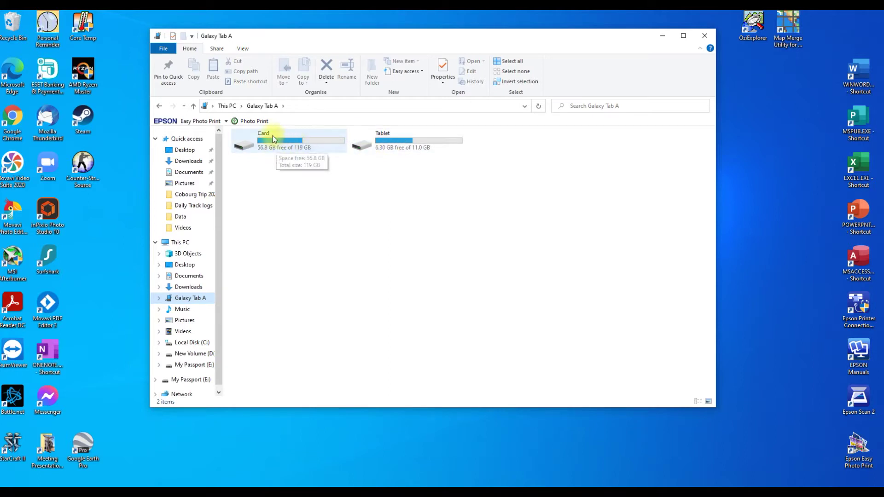
left_click(402, 141)
double_click(401, 141)
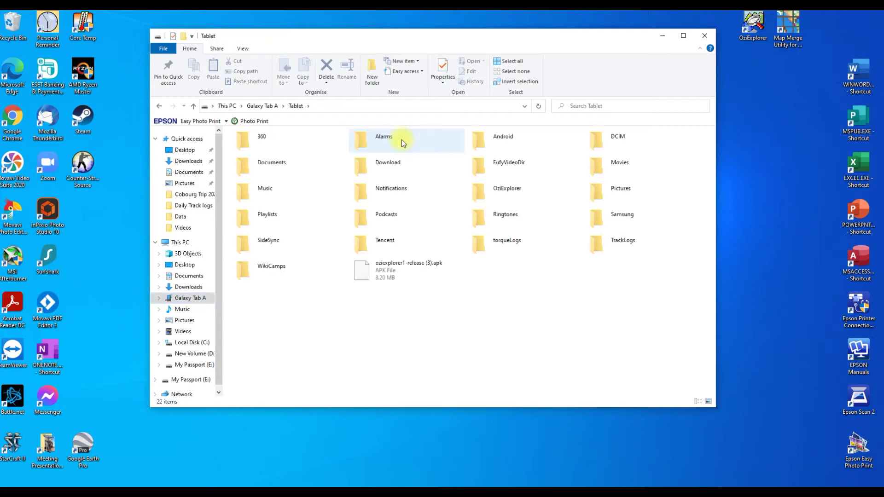
double_click(505, 193)
double_click(265, 140)
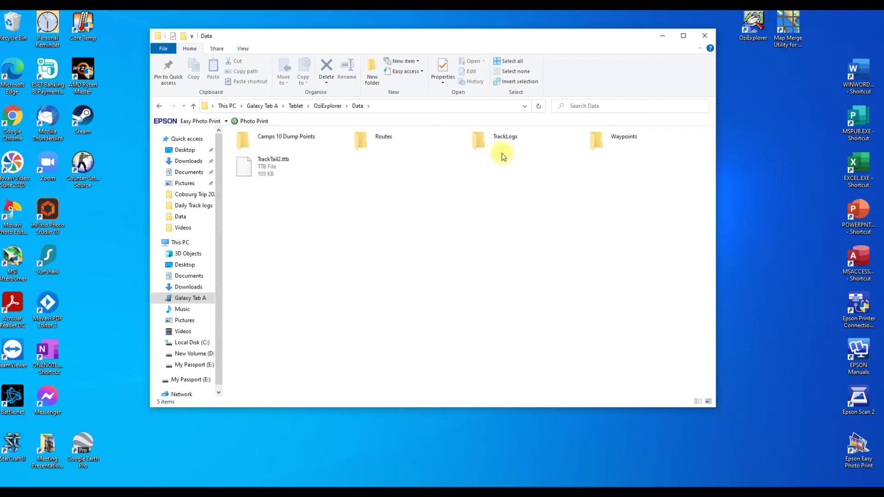
double_click(501, 143)
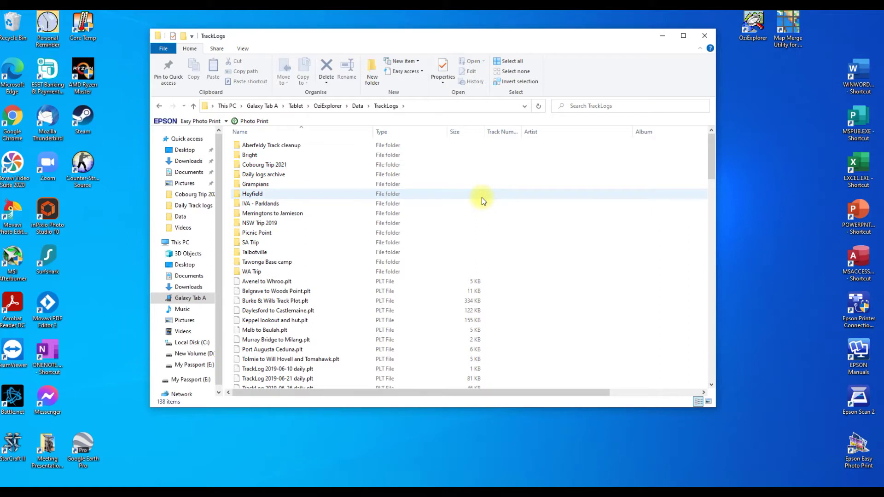
scroll(482, 197, "down", 3)
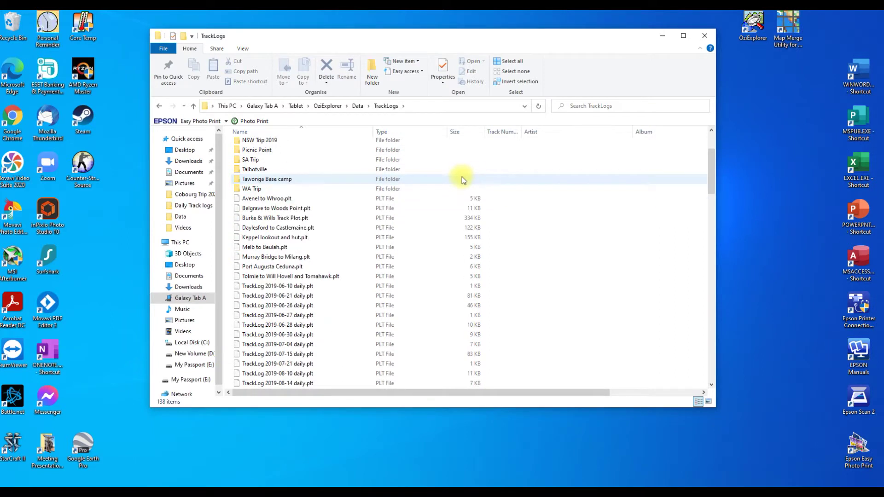
scroll(460, 181, "down", 3)
scroll(416, 225, "down", 4)
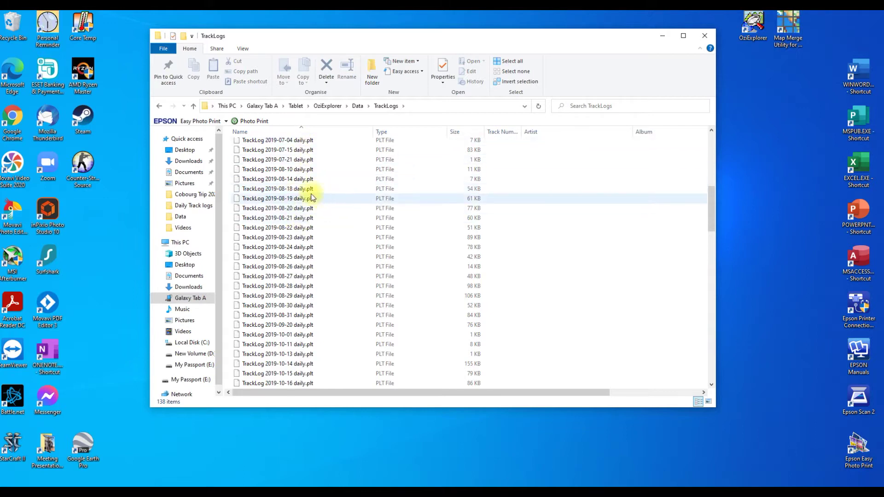
Step: Copy the four TrackLog files from 2019-08-18 to 2019-08-21, then go to New Volume (D:)
left_click(313, 189)
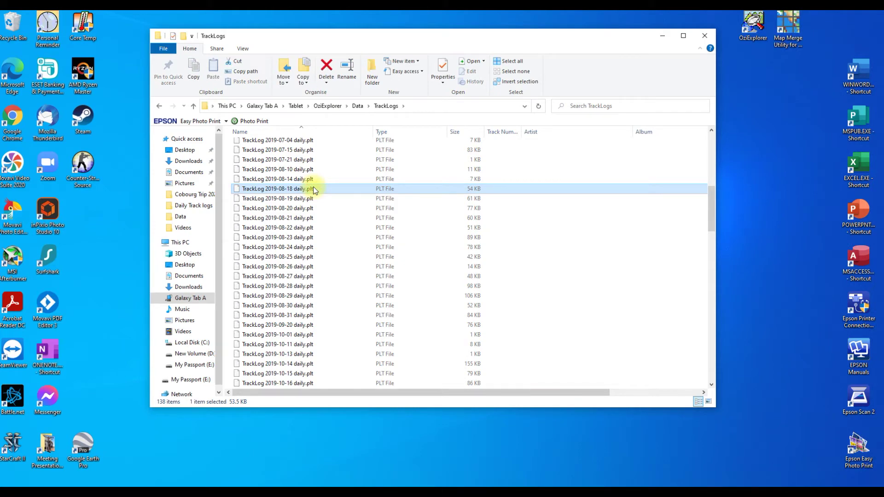
key("shift+Down")
key("shift+Down")
key("shift+Down")
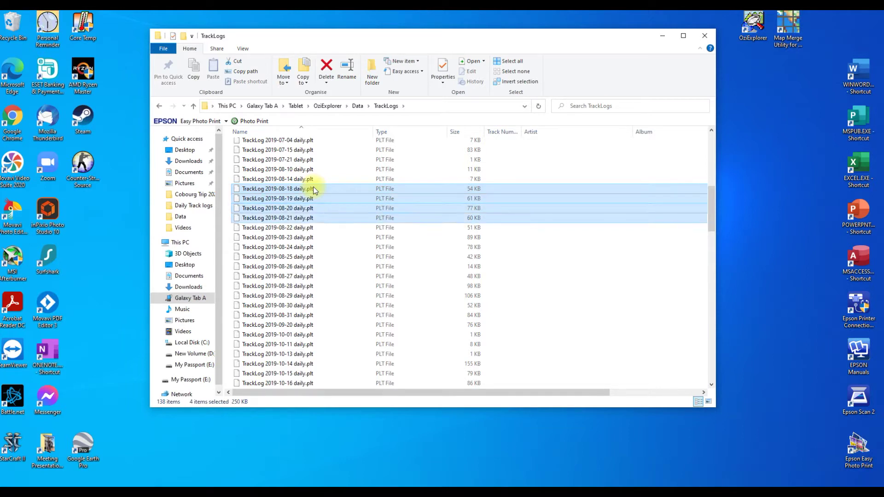
right_click(327, 207)
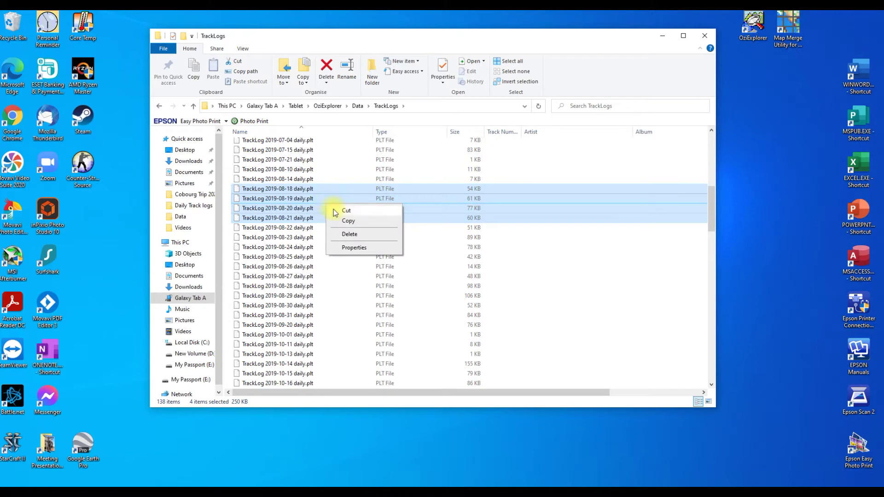
left_click(349, 222)
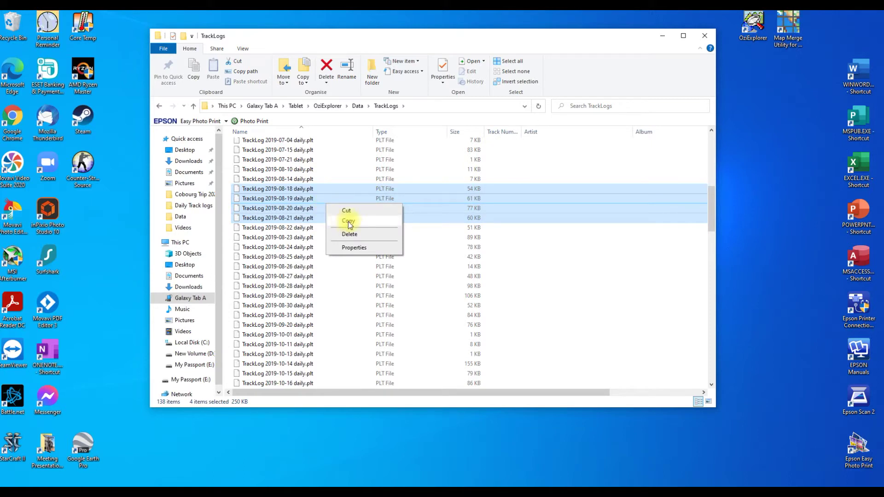
left_click(349, 223)
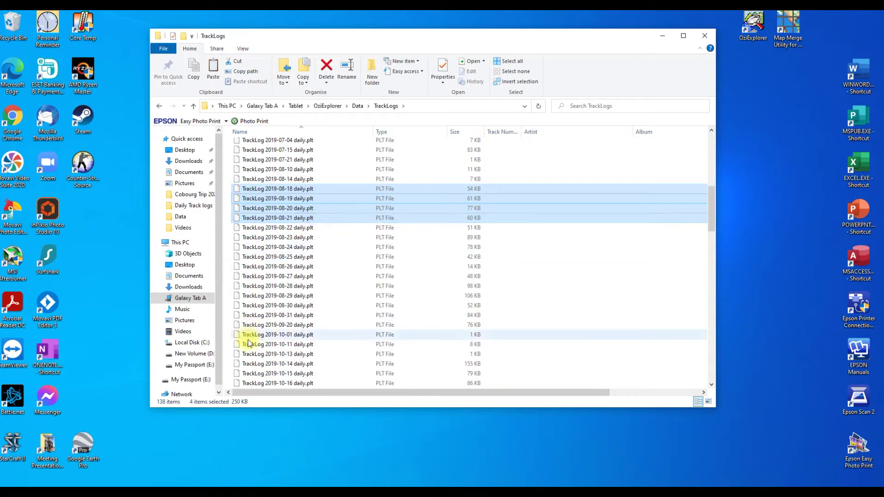
left_click(192, 355)
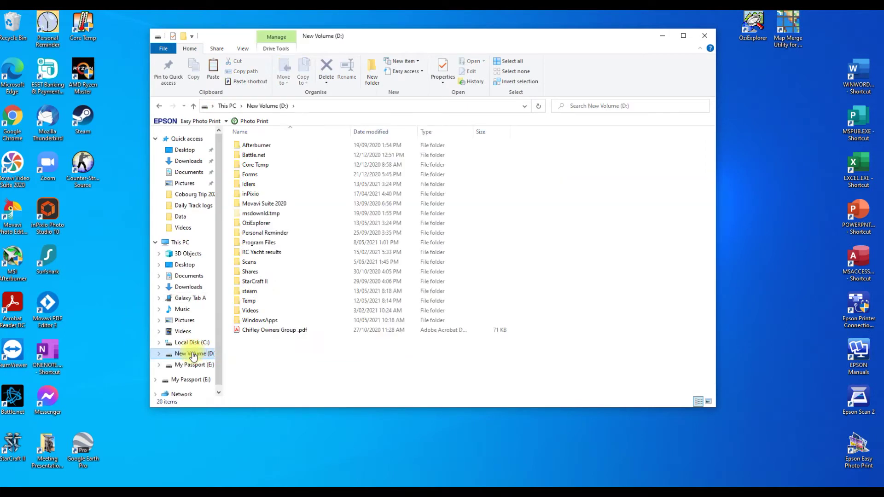
Step: Paste the four August 2019 track logs into D:'s OziExplorer\Data folder
double_click(256, 224)
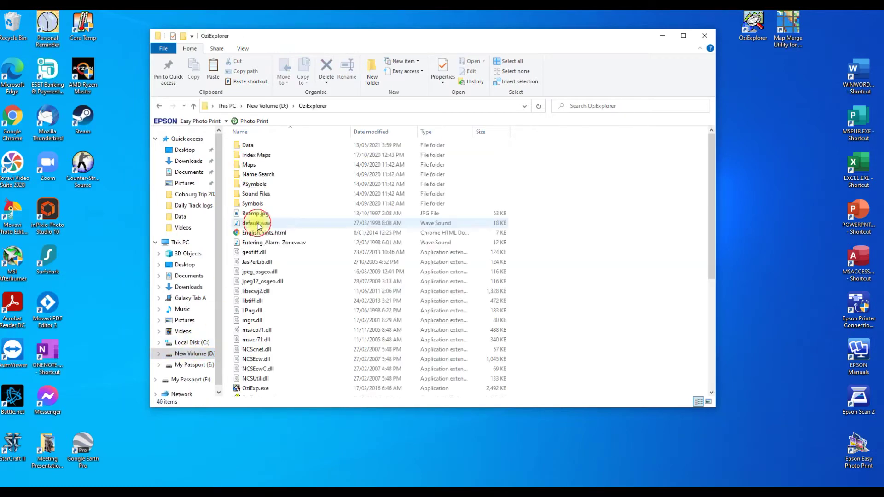
double_click(250, 146)
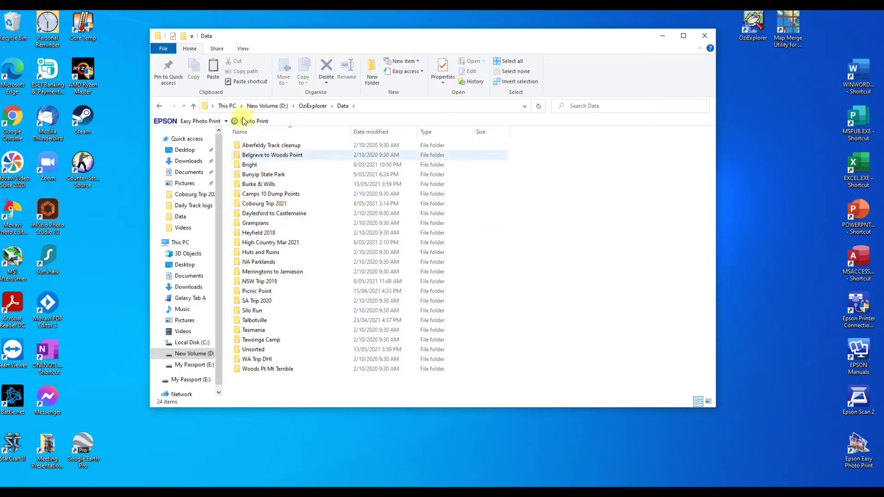
left_click(211, 68)
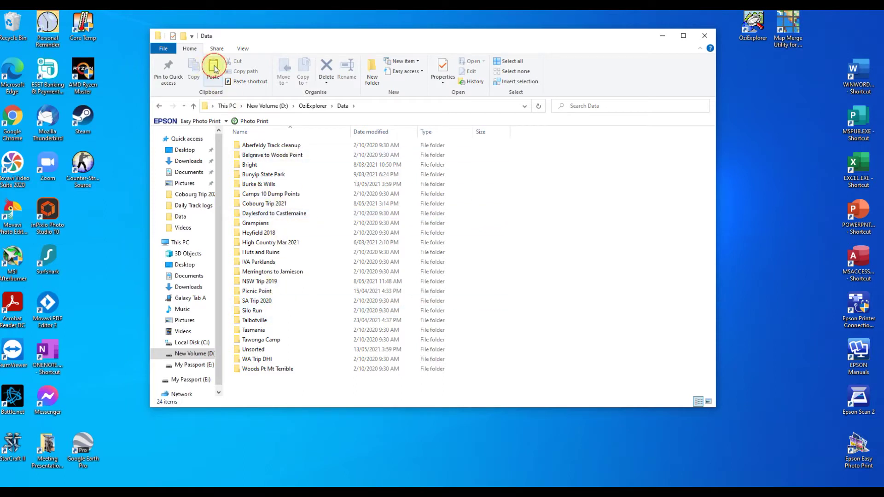
left_click(521, 262)
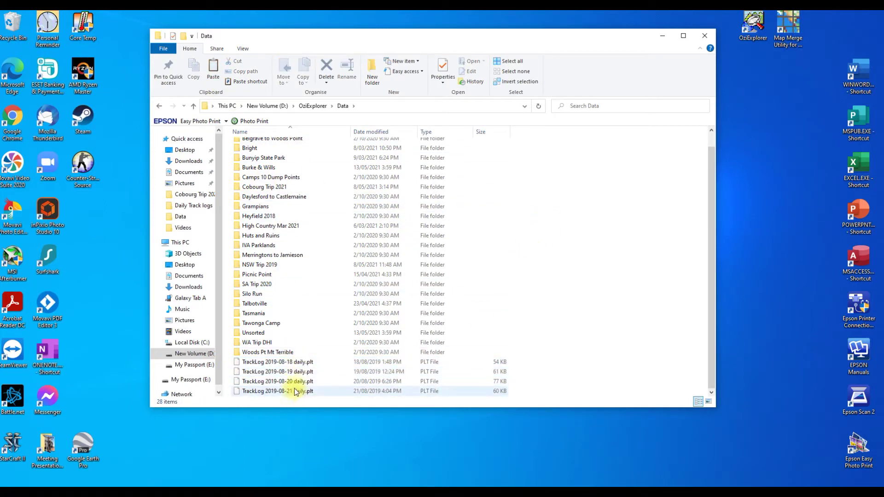
Step: Close File Explorer and start Load Track from File (Multi) in OziExplorer
left_click(710, 37)
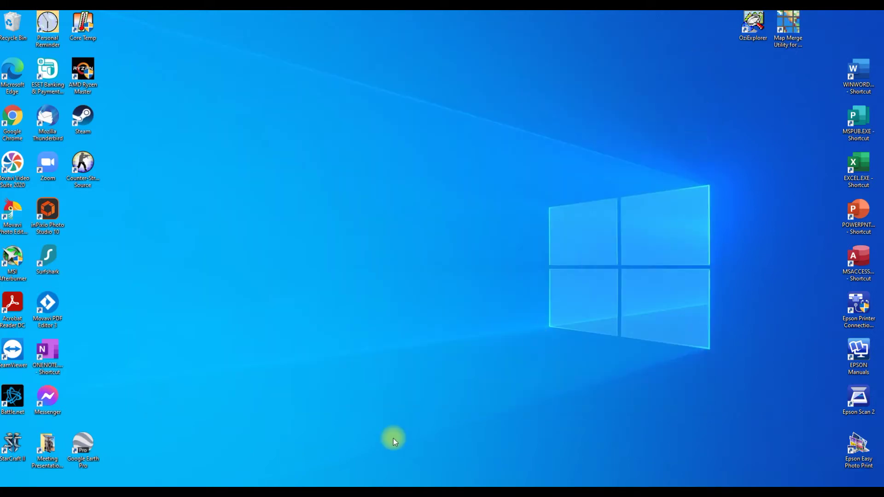
left_click(395, 486)
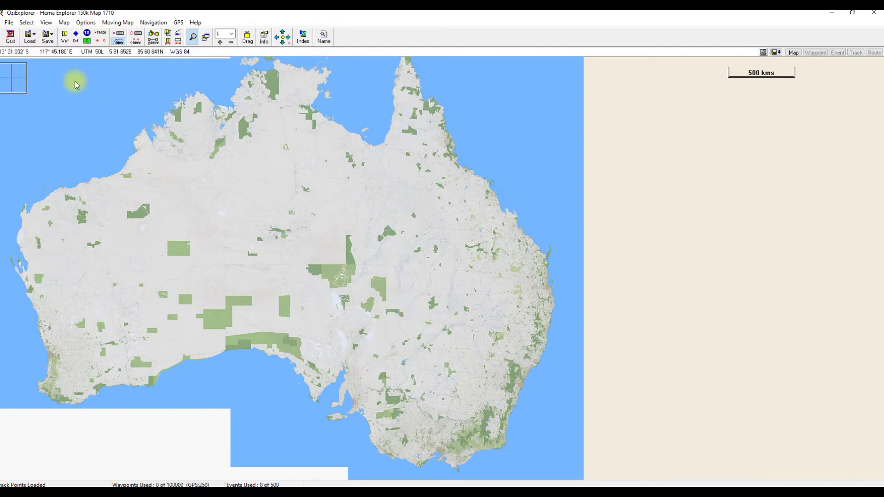
left_click(9, 23)
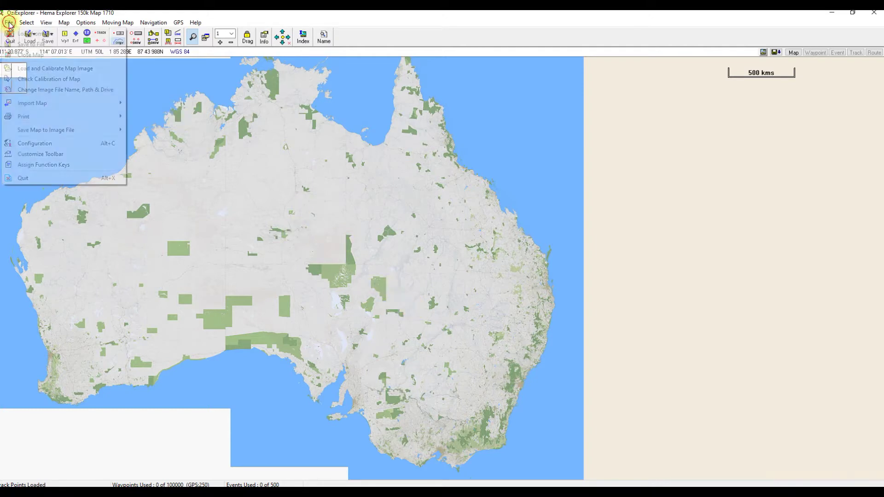
mouse_move(21, 35)
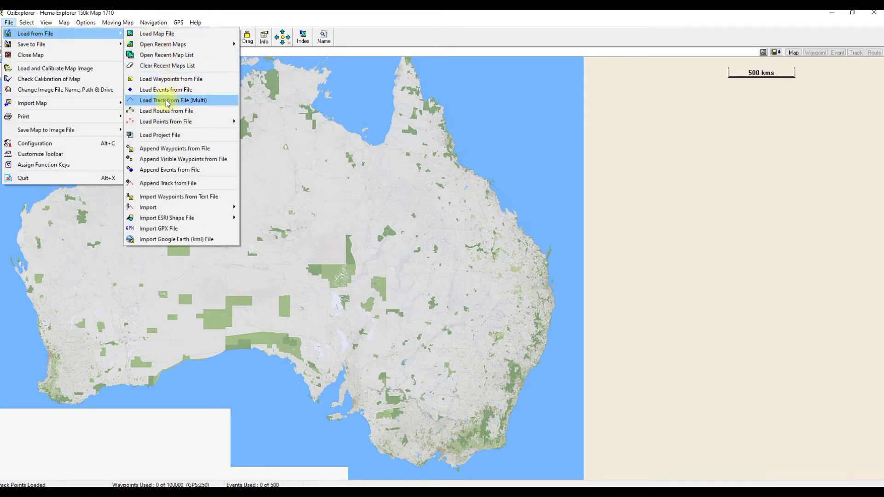
left_click(199, 103)
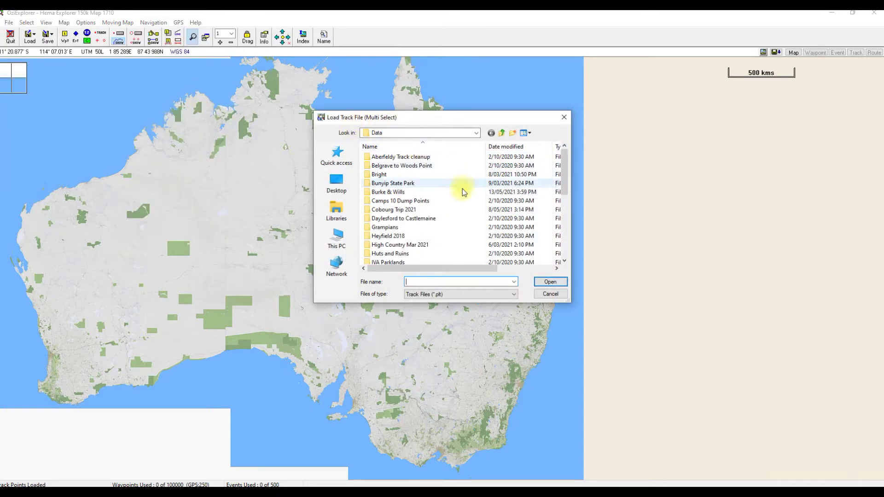
Step: Select the four 2019-08-18 to 2019-08-21 track logs and load them onto the map
scroll(465, 194, "down", 3)
scroll(465, 194, "down", 3)
left_click(423, 230)
left_click(425, 237, "ctrl")
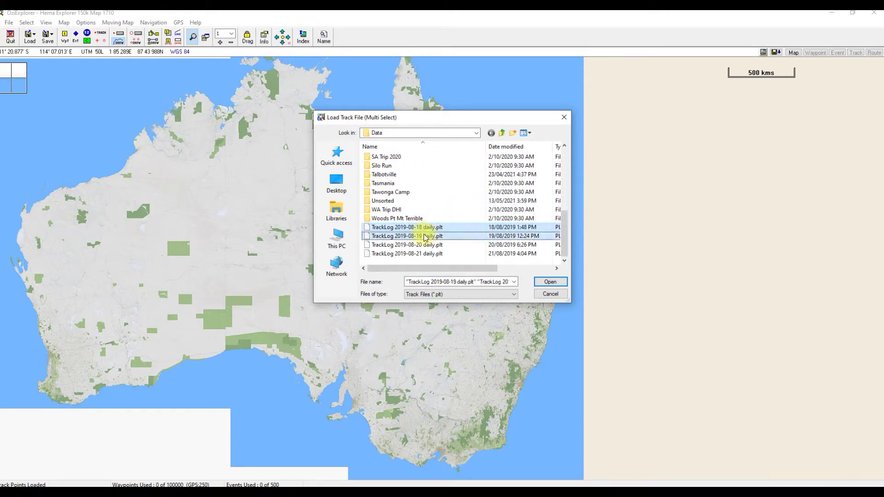
left_click(423, 245, "ctrl")
left_click(422, 255, "ctrl")
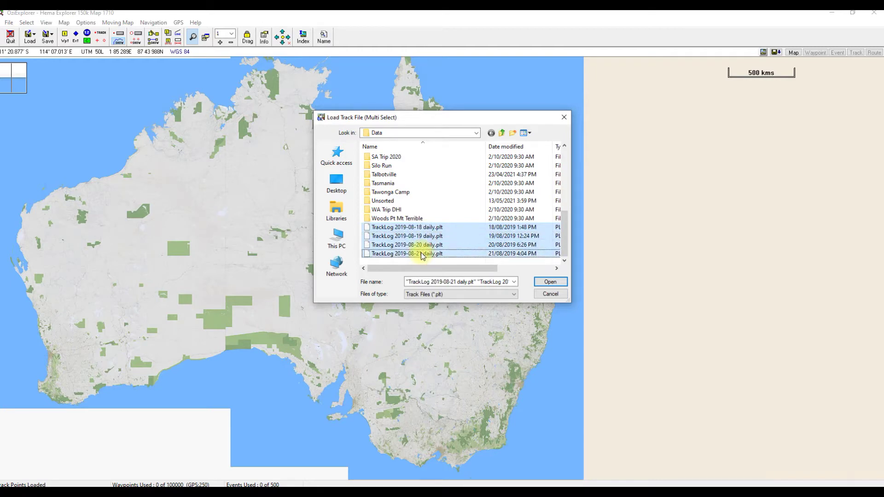
left_click(538, 282)
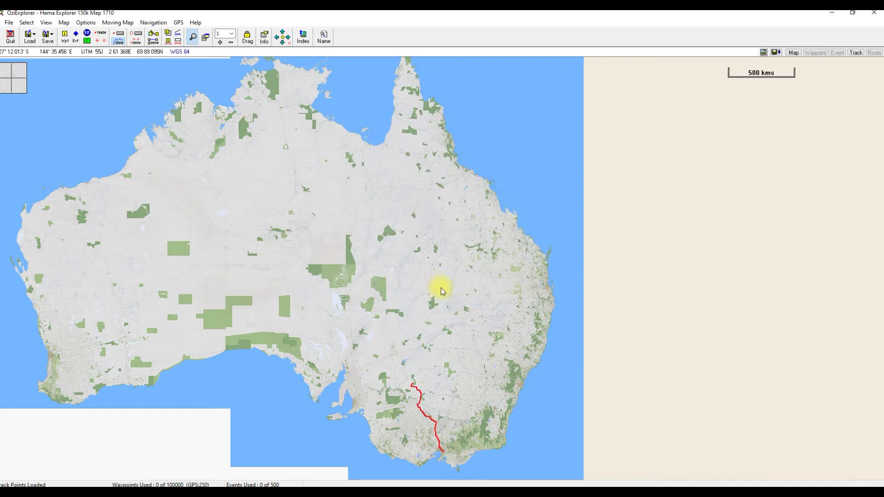
Step: Zoom in on the red track in south-east Australia, then back out to 2.5 to see it whole
scroll(457, 337, "down", 5)
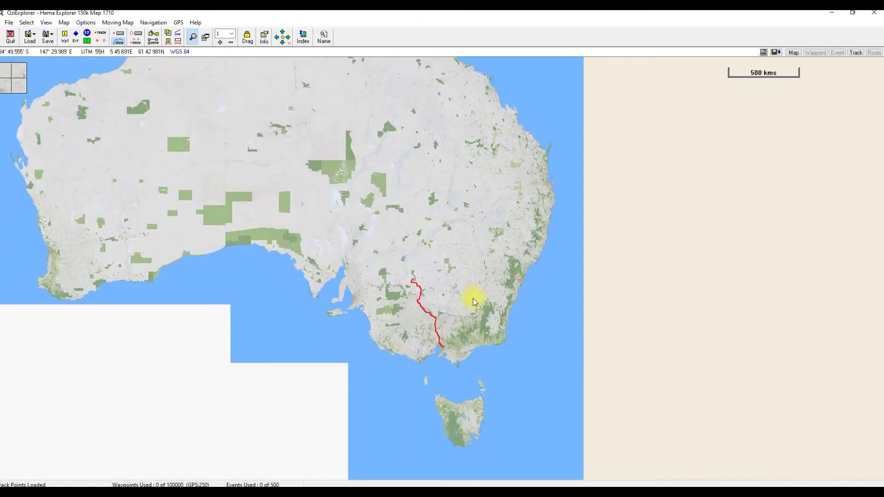
left_click(469, 306)
left_click(516, 345)
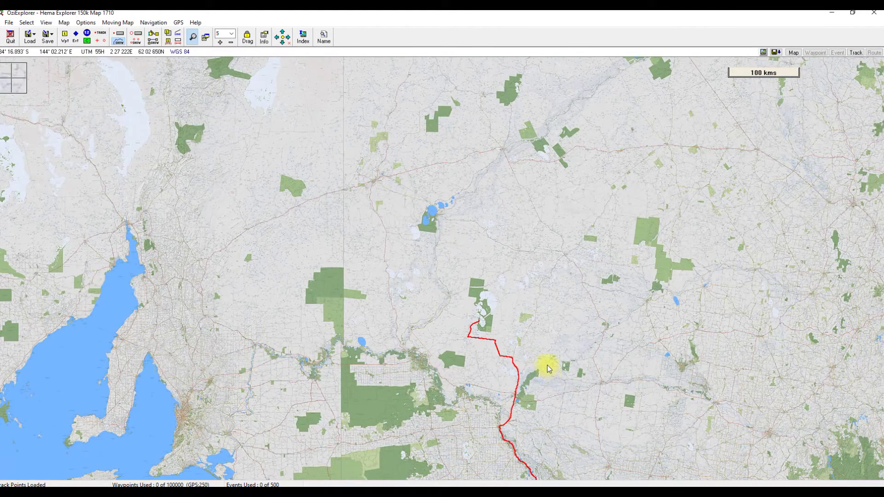
right_click(547, 364)
right_click(493, 248)
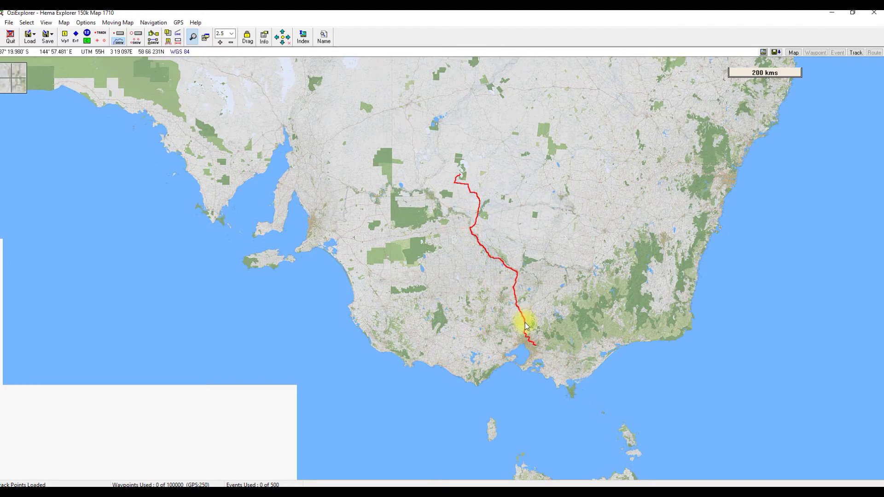
Step: Show the Track Control list and move it to the upper right of the map
left_click(120, 37)
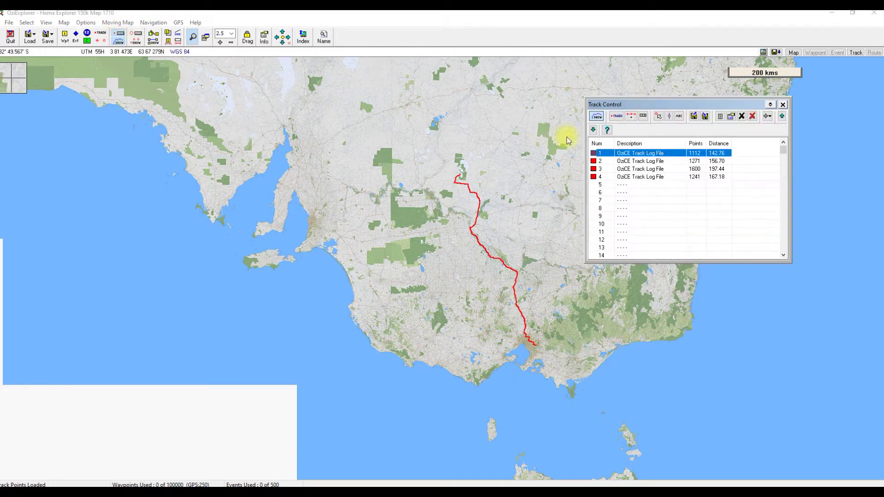
left_click_drag(666, 104, 688, 98)
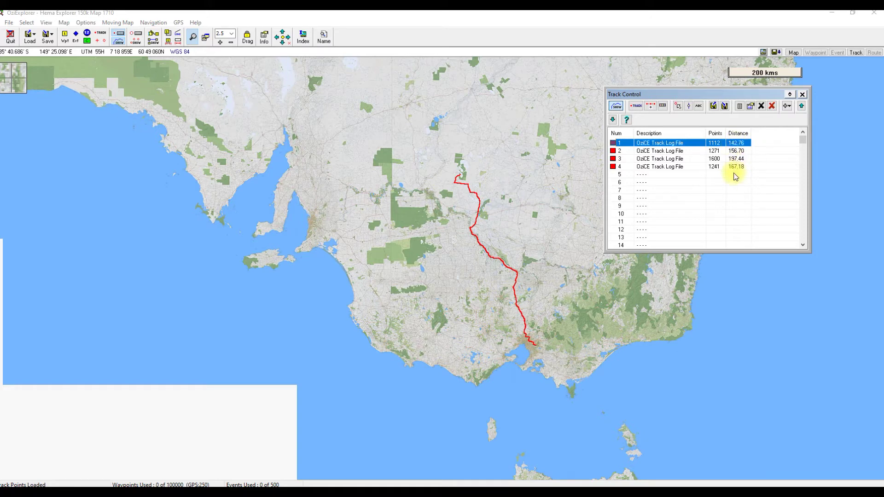
Step: Set track 1's line colour to yellow and recentre the map on the route
double_click(685, 144)
left_click(424, 222)
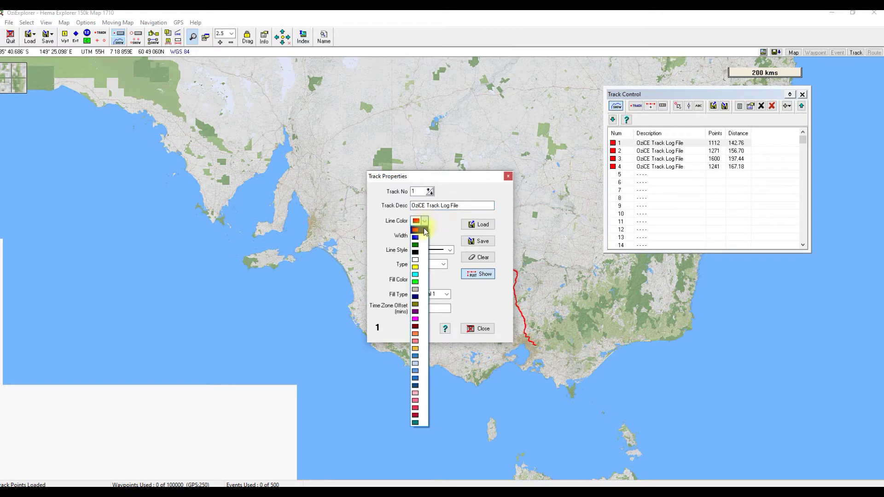
left_click(415, 267)
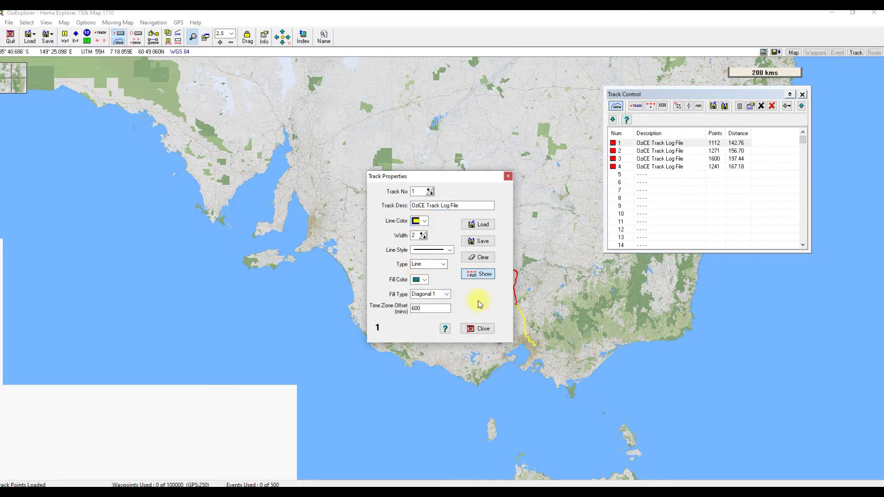
left_click(479, 258)
left_click(482, 331)
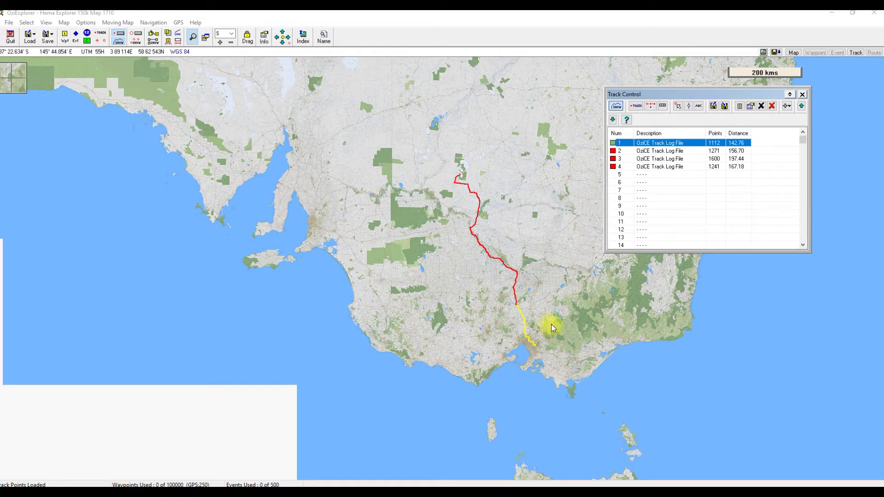
scroll(551, 324, "up", 1)
left_click_drag(540, 320, 386, 271)
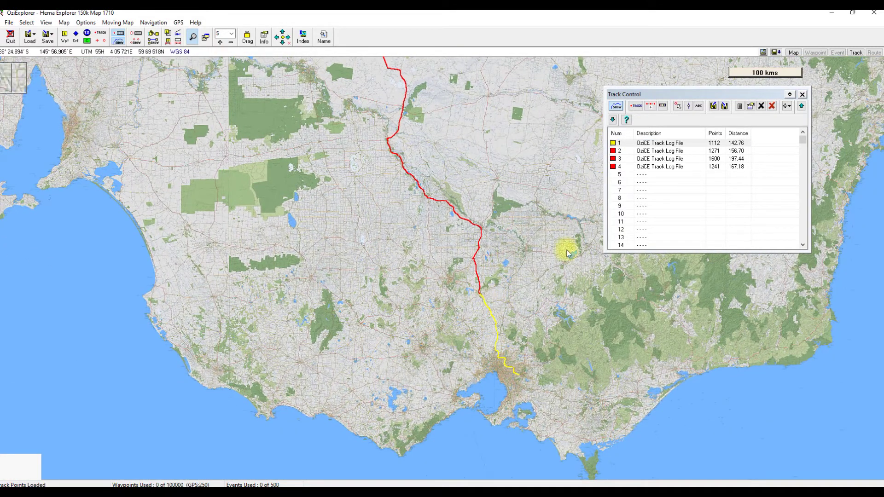
Step: Set track 2's line colour to blue
left_click(657, 152)
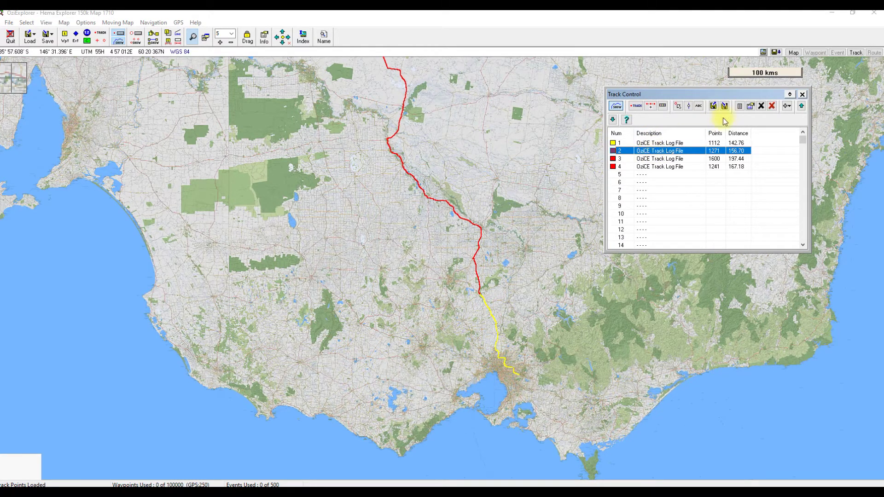
double_click(691, 151)
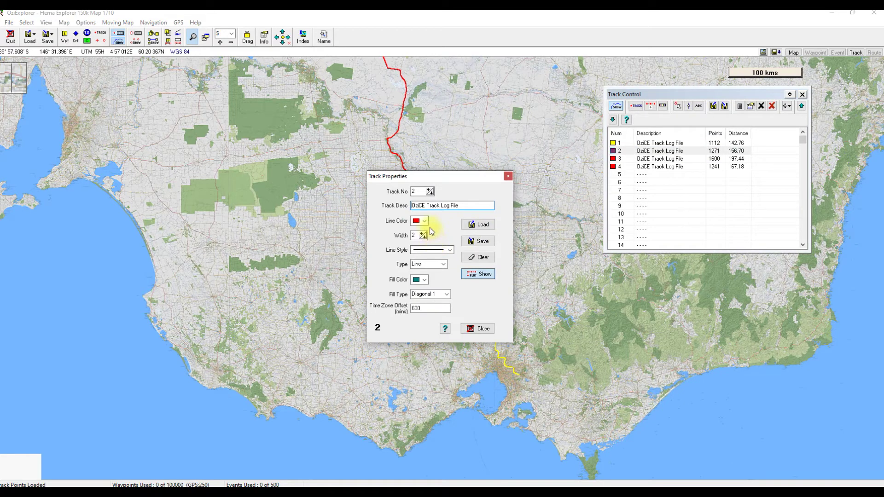
left_click(426, 222)
left_click(419, 235)
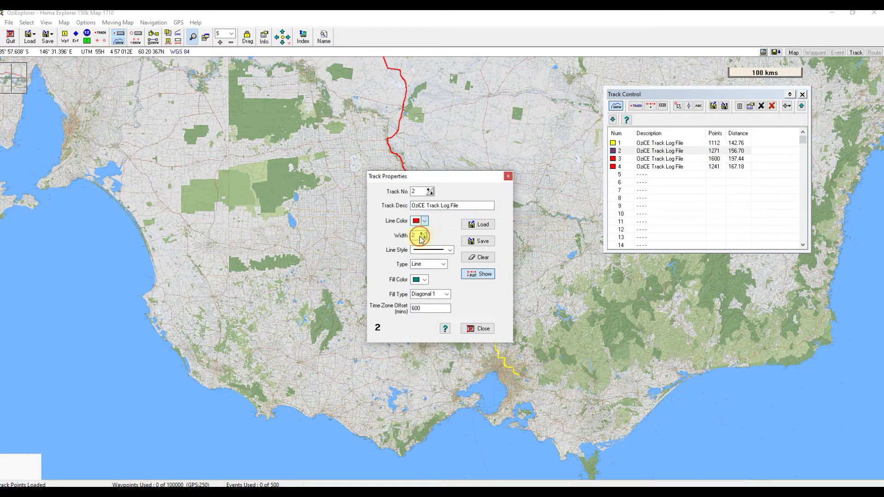
left_click(481, 329)
left_click_drag(502, 254, 523, 306)
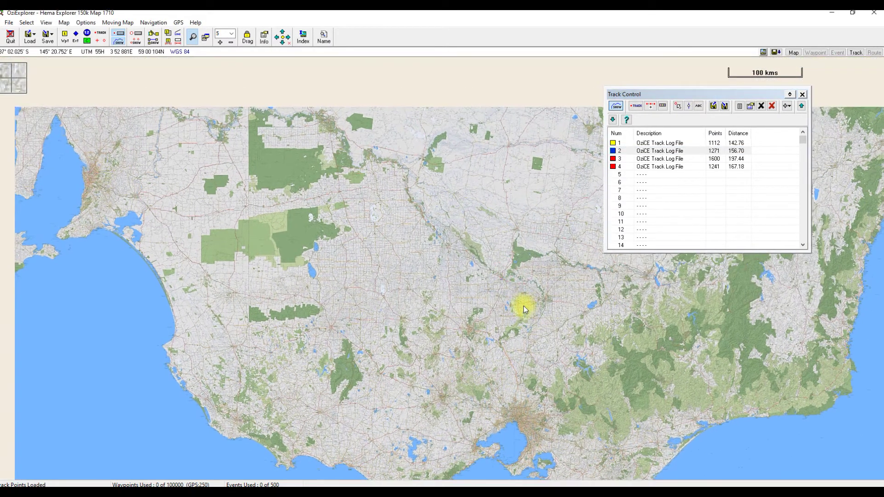
Step: Set track 3's line colour to white
left_click(659, 160)
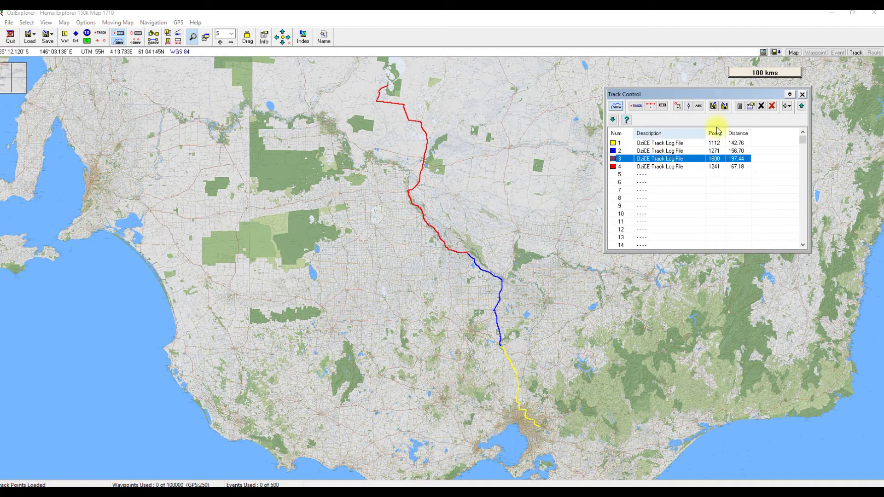
double_click(681, 160)
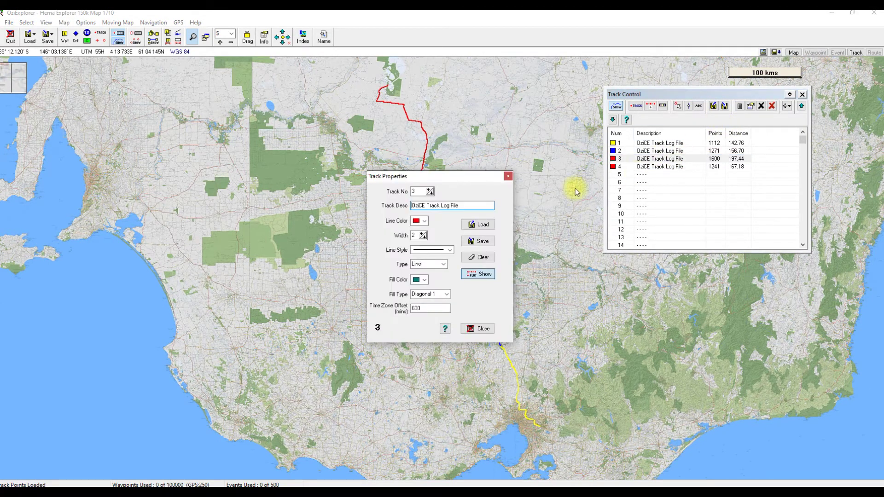
left_click(423, 221)
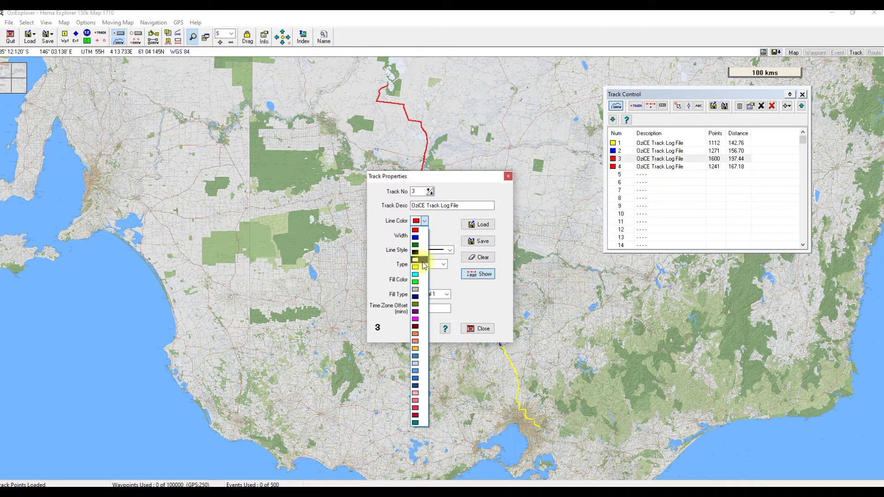
left_click(416, 263)
left_click(474, 329)
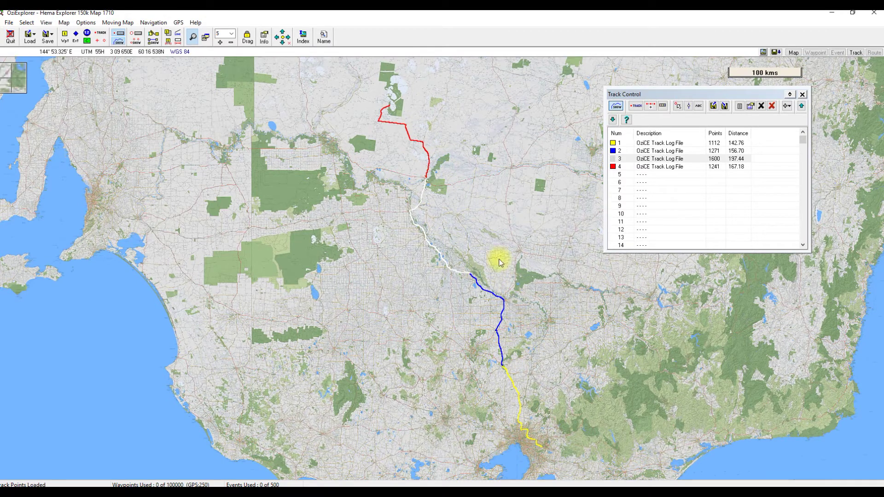
Step: Select track 2 and choose Join Tracks Together from Track Control's More Options
left_click(692, 152)
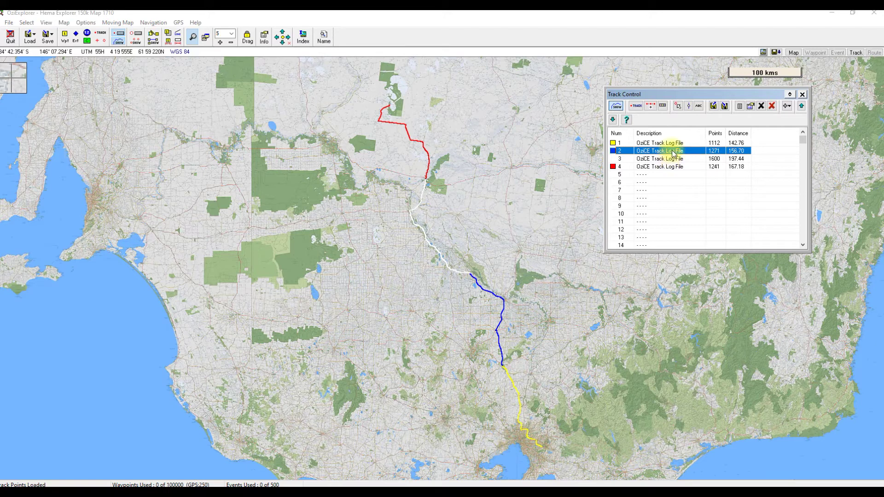
left_click(791, 109)
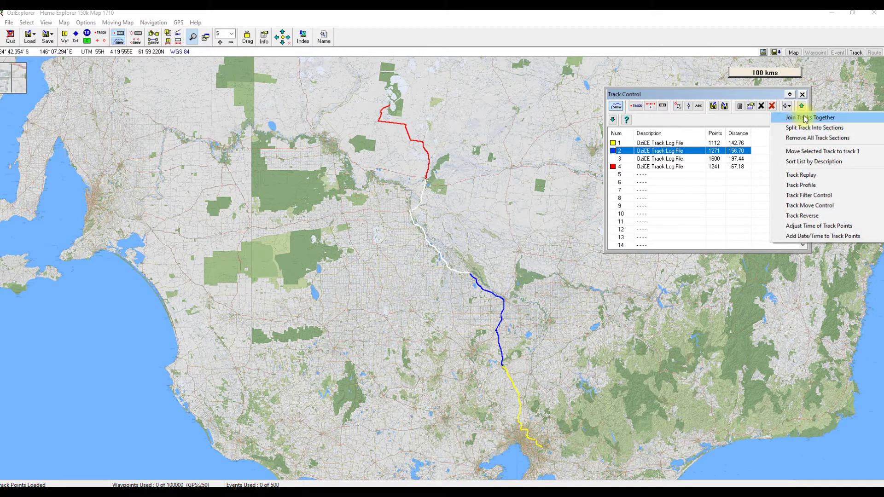
left_click(806, 119)
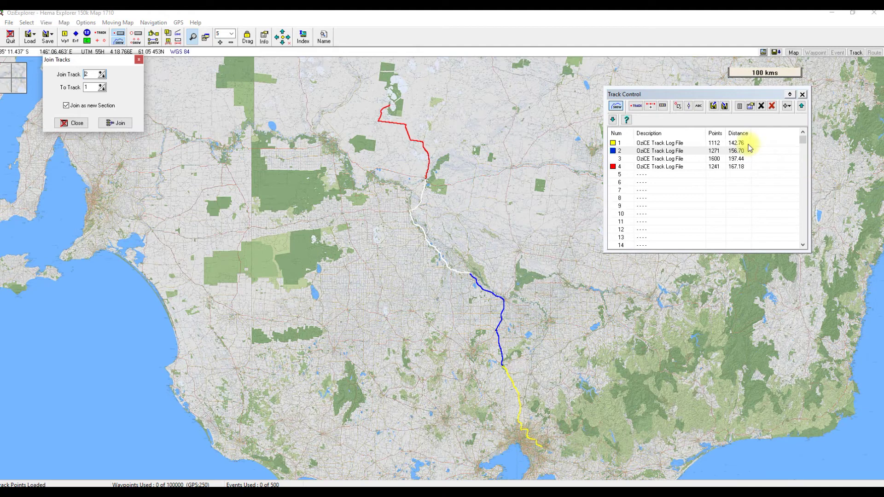
Step: Compare the distances of tracks 1 and 2, then join track 2 onto track 1
left_click(674, 143)
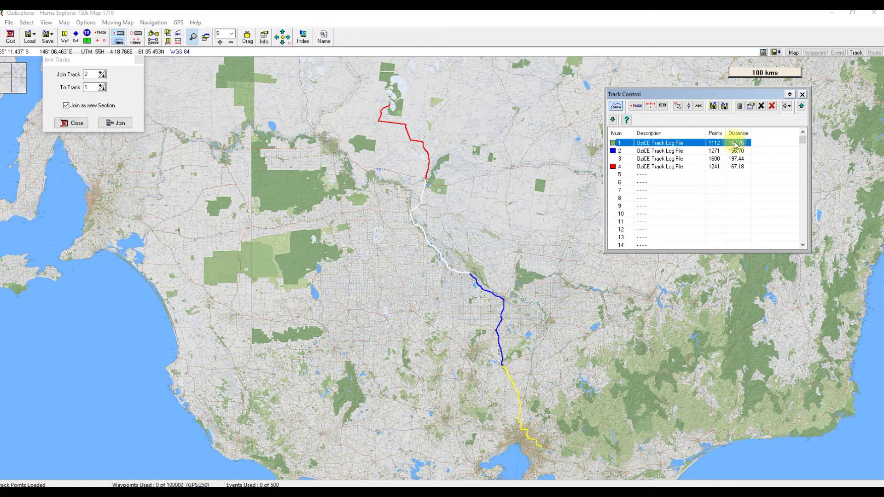
left_click(673, 151)
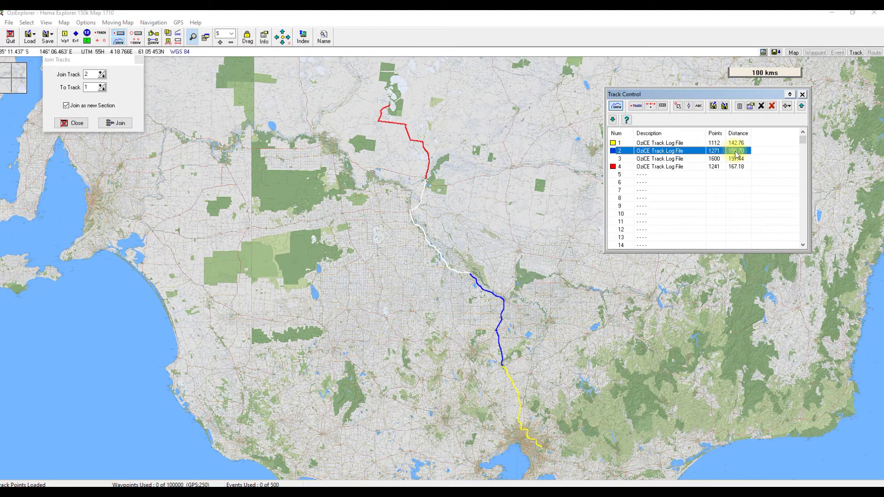
left_click(741, 143)
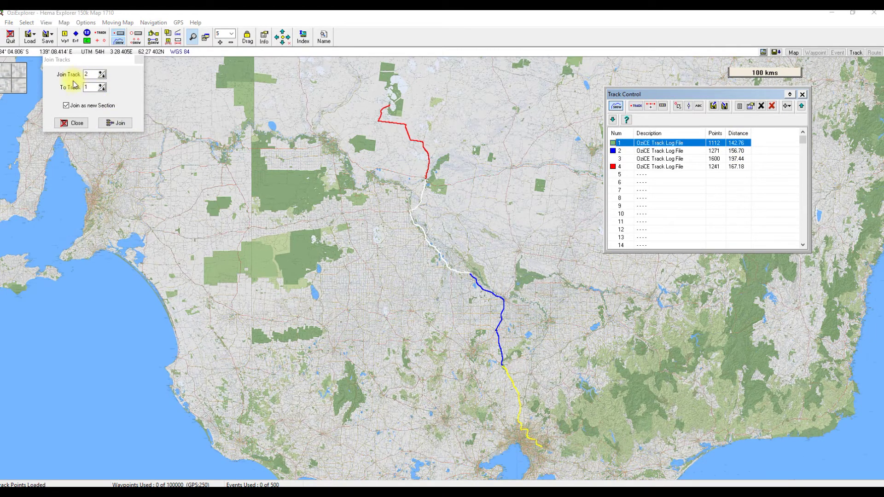
left_click(114, 124)
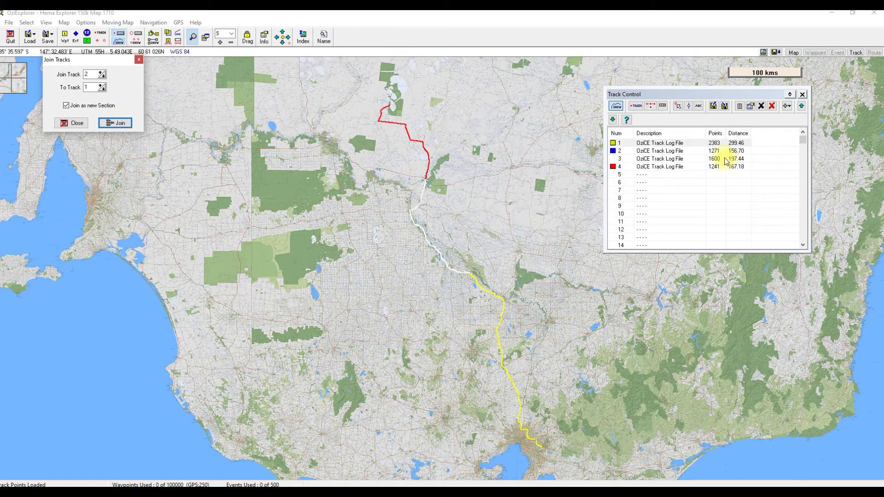
Step: Confirm track 1 now has 2383 points and 299.46 distance, then clear track 2
left_click(644, 143)
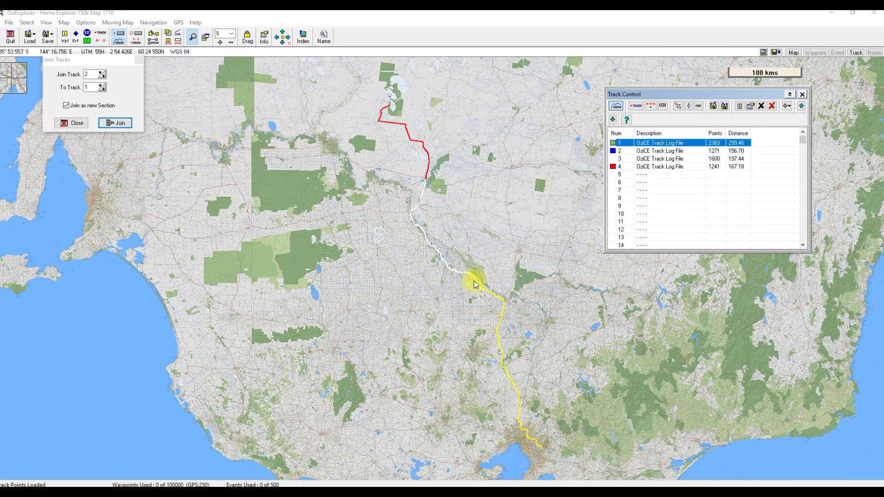
left_click(667, 152)
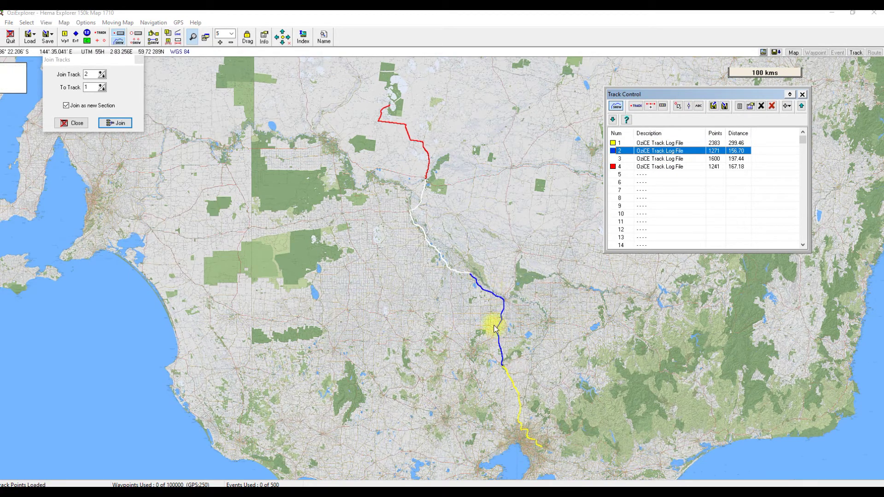
left_click(670, 143)
left_click(667, 151)
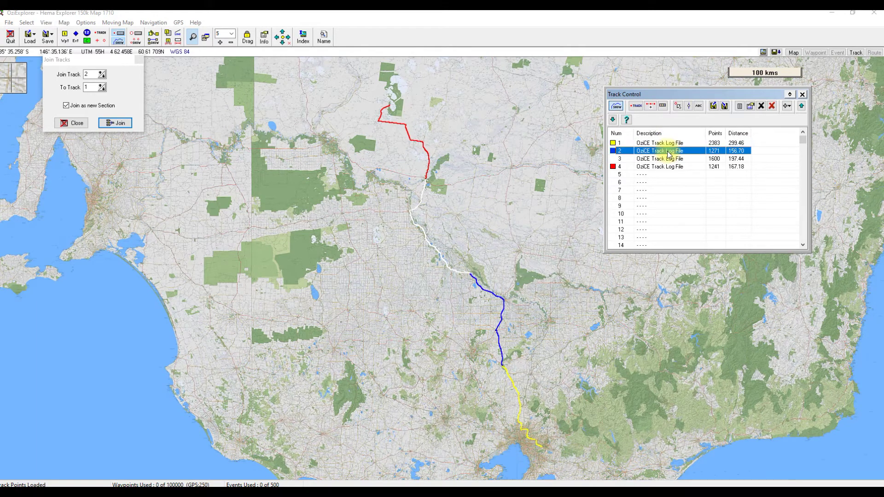
left_click(762, 106)
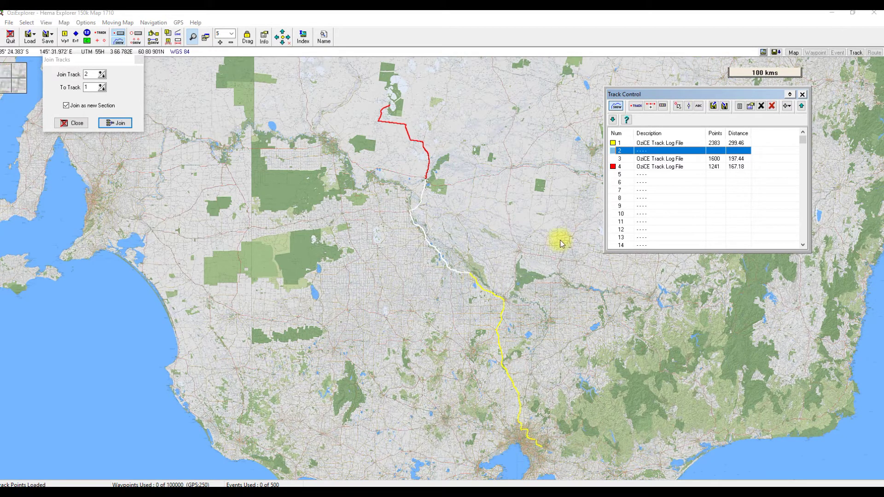
Step: Set track 3 as the join track and merge it into track 1
left_click(677, 159)
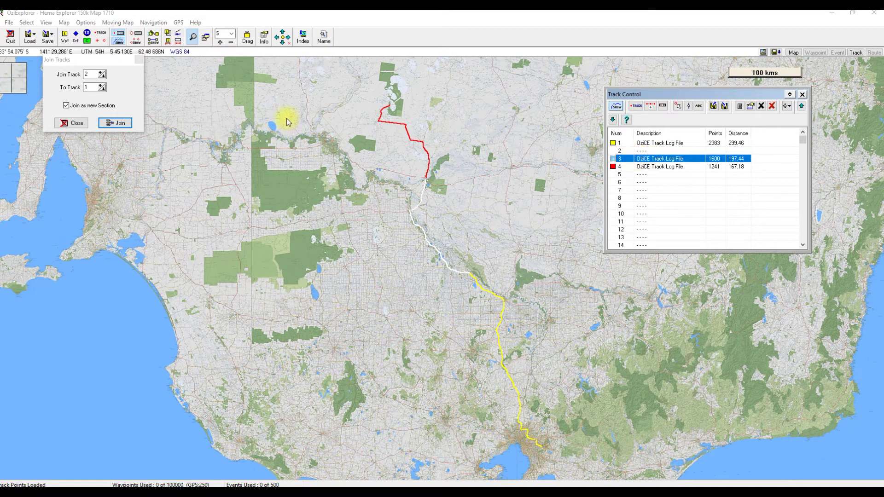
left_click(102, 73)
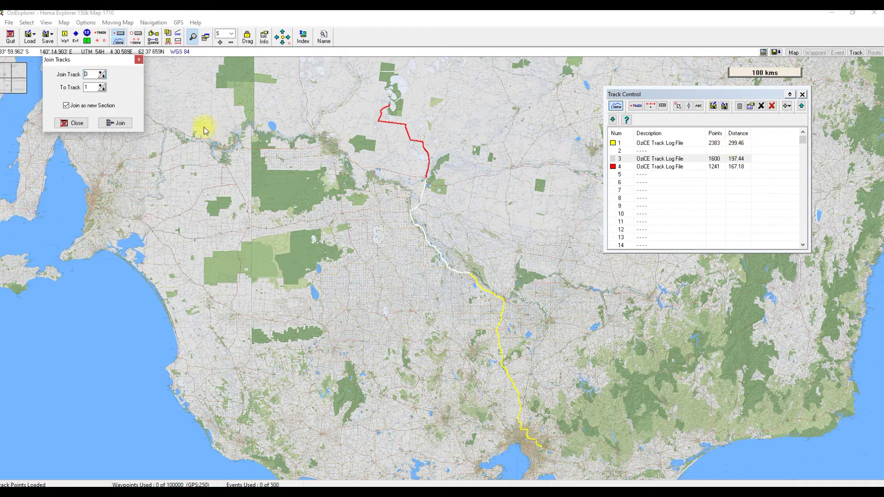
left_click(116, 124)
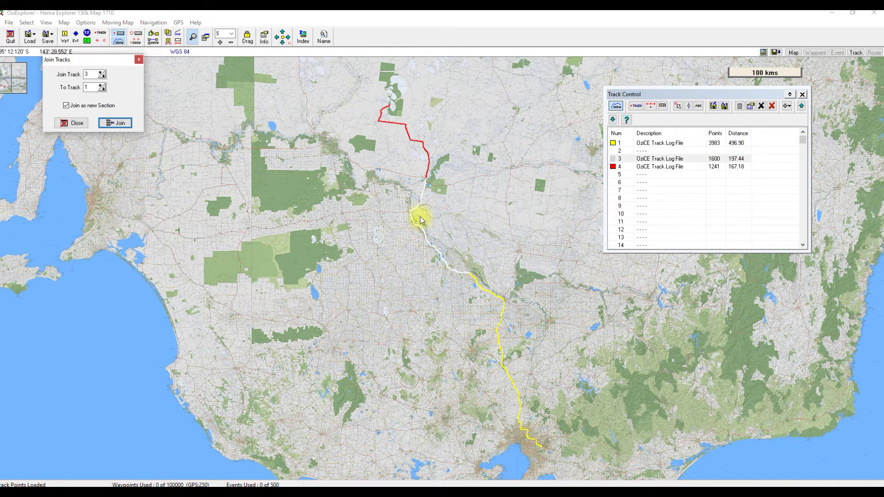
Step: Confirm track 1 totals 3983 points and 496.90, then clear track 3
left_click(660, 160)
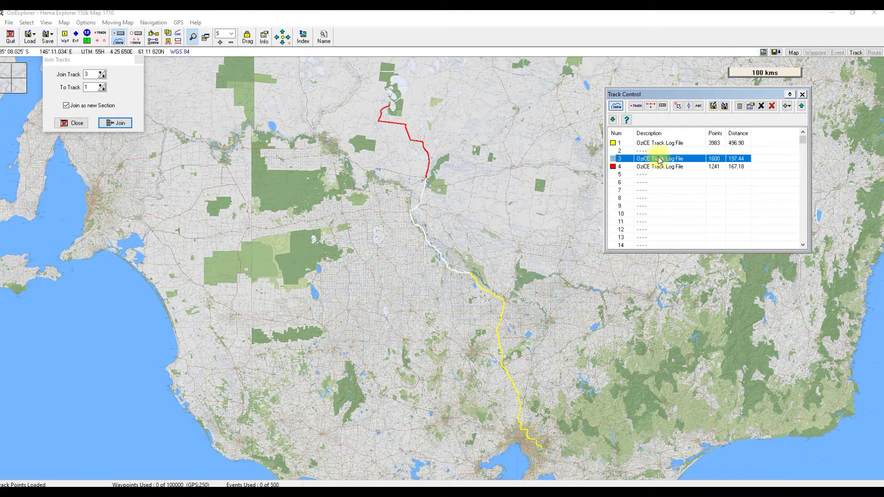
left_click(673, 144)
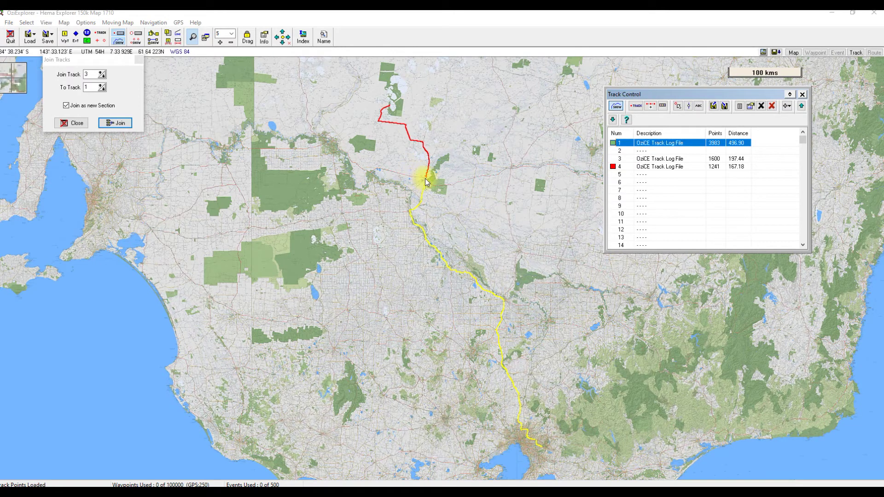
left_click(660, 158)
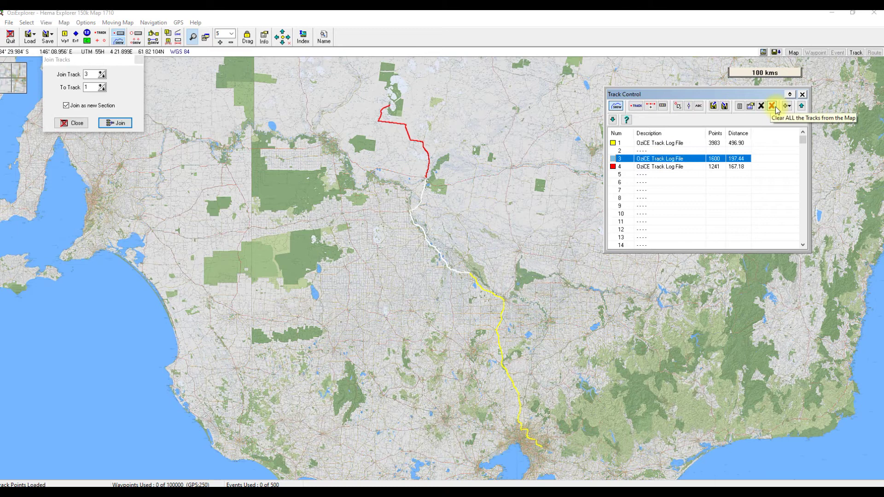
left_click(762, 106)
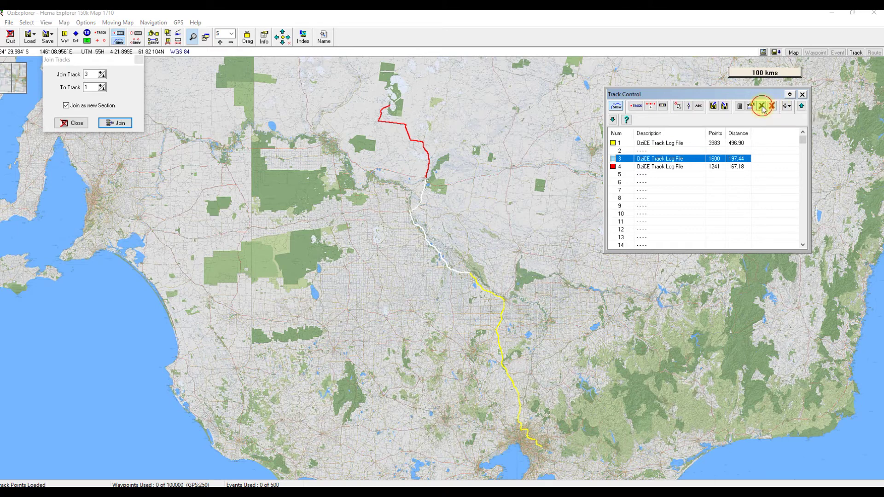
left_click(660, 167)
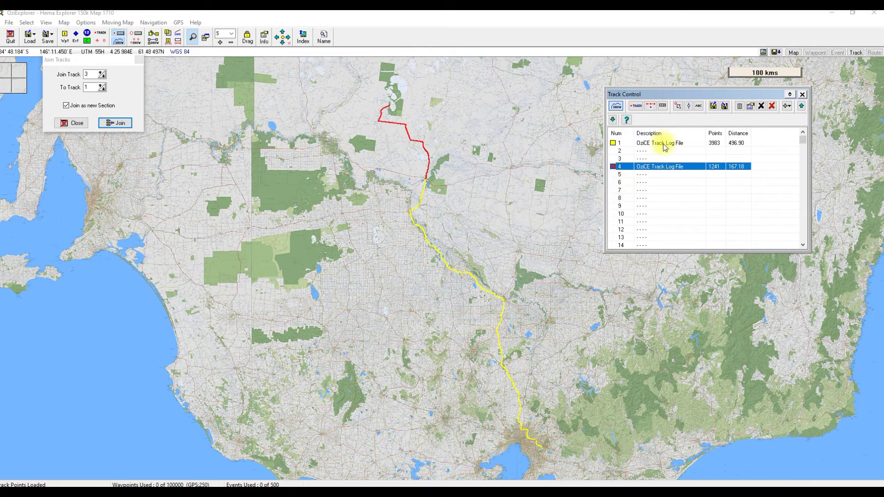
Step: Move the selected track up the track list, then back down to row 4
left_click(802, 107)
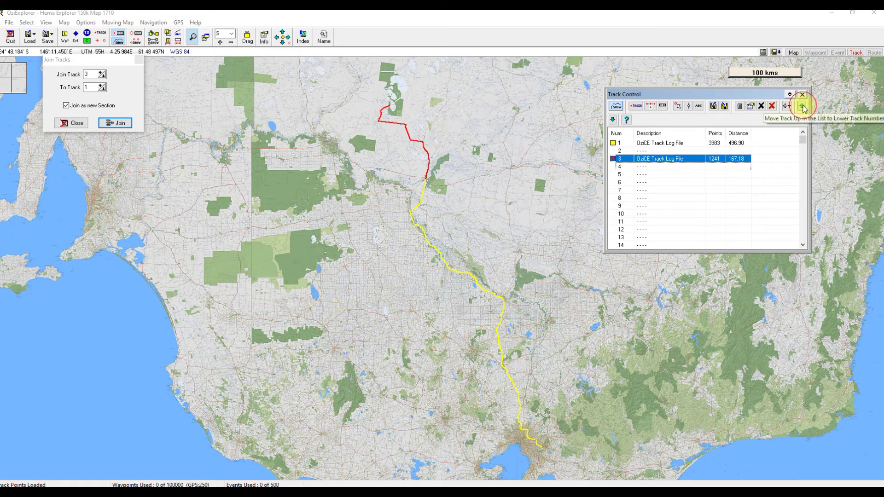
left_click(802, 106)
left_click(613, 120)
left_click(613, 120)
left_click(612, 121)
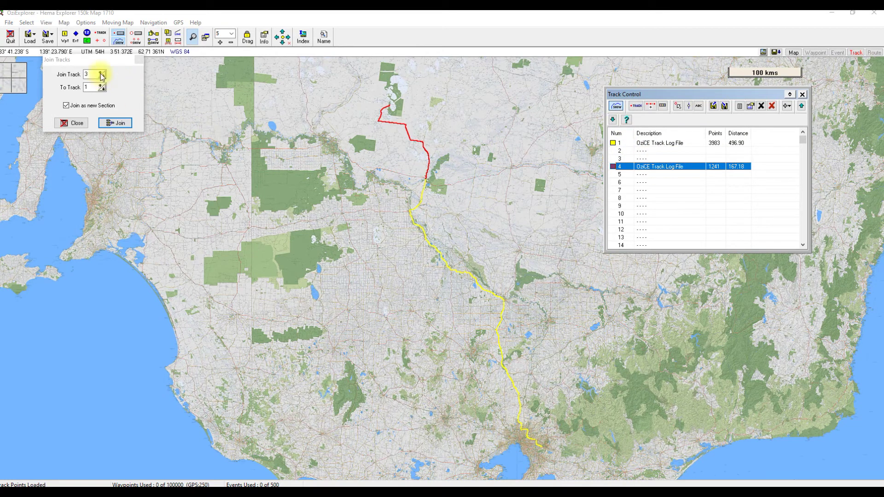
Step: Join track 4 onto track 1, then clear the leftover separate track 4
left_click(86, 75)
type("4")
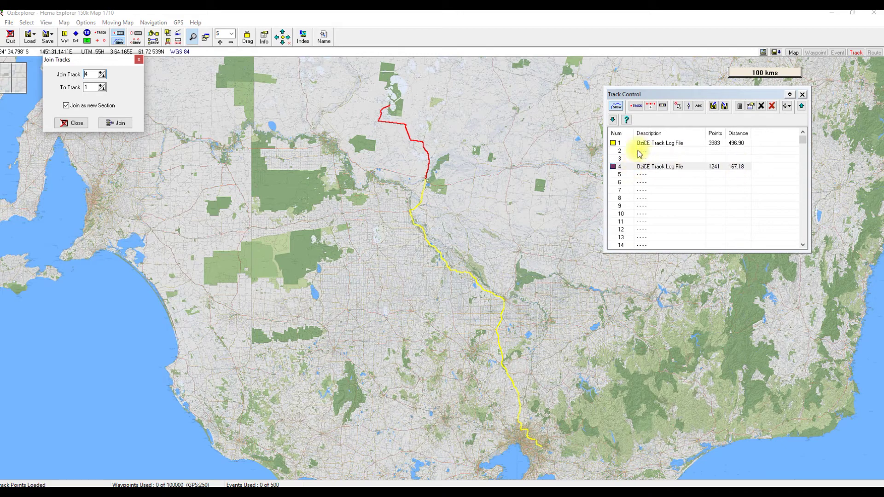
left_click(679, 169)
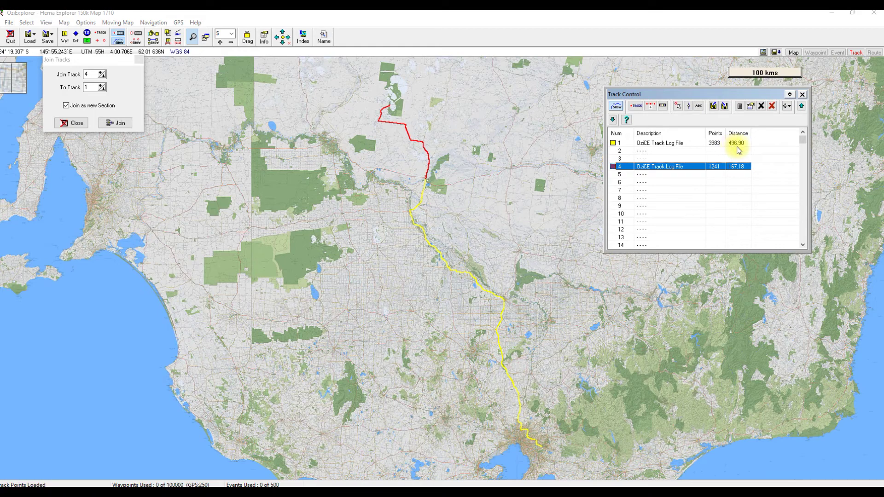
left_click(115, 123)
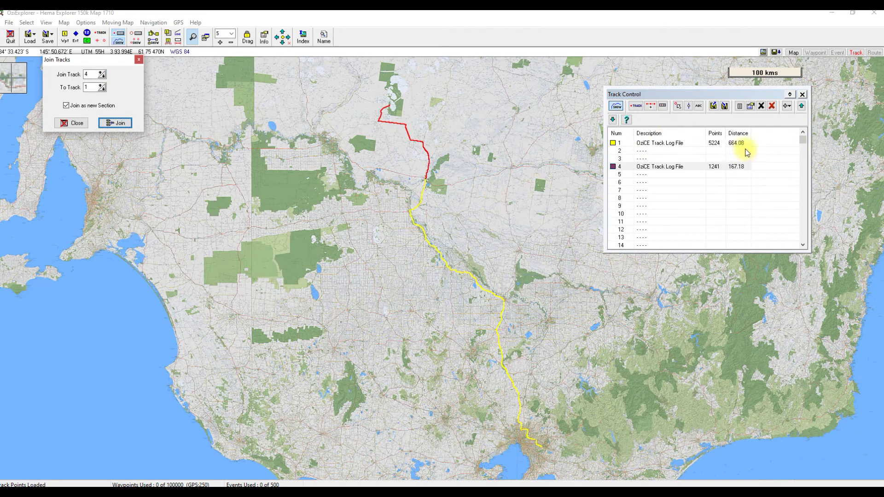
left_click(682, 170)
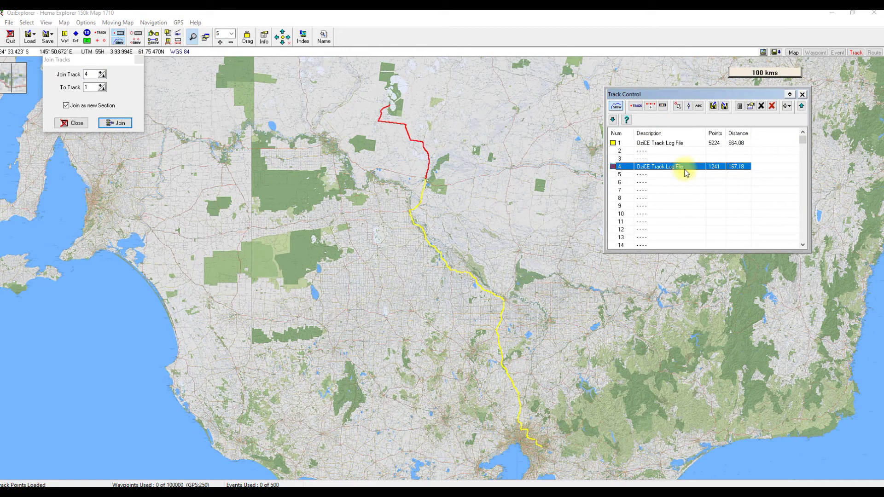
left_click(761, 106)
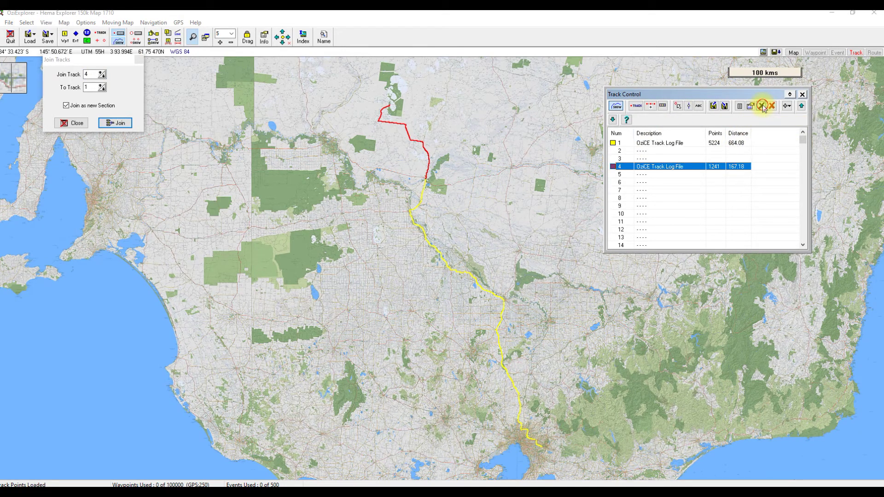
Step: Save combined track 1 as the track file 'Melb to Mungo'
left_click(668, 143)
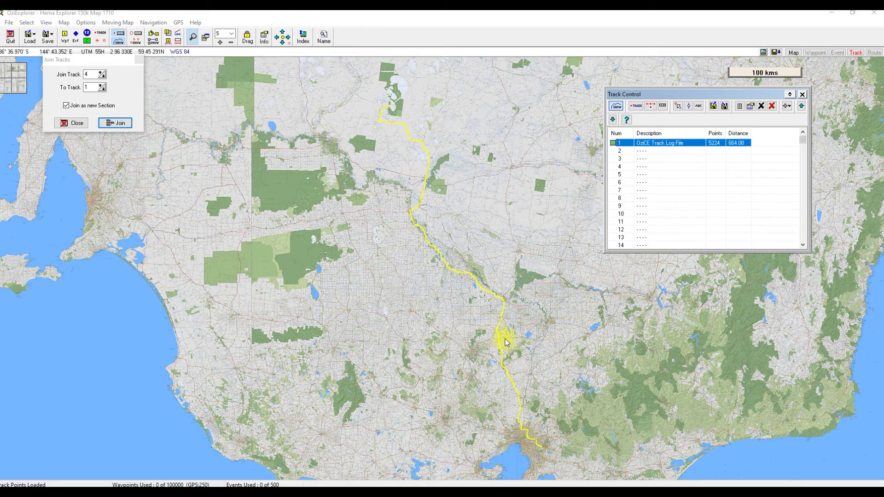
left_click(725, 106)
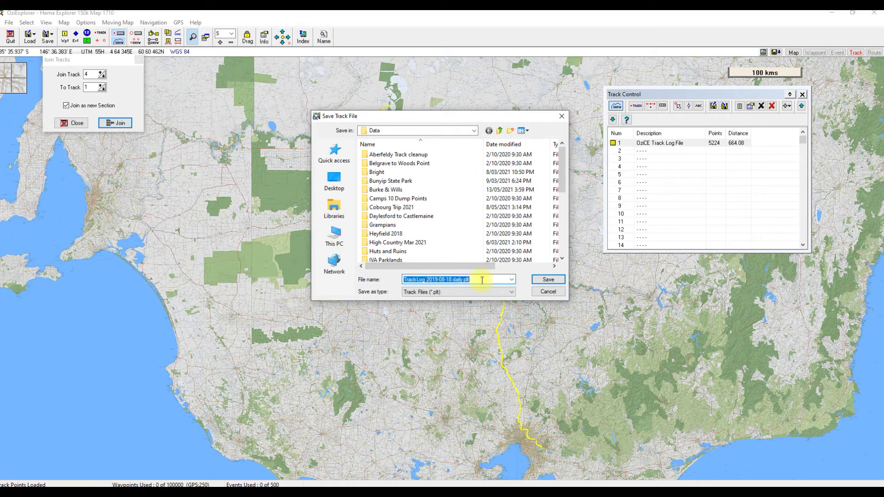
type("Melk")
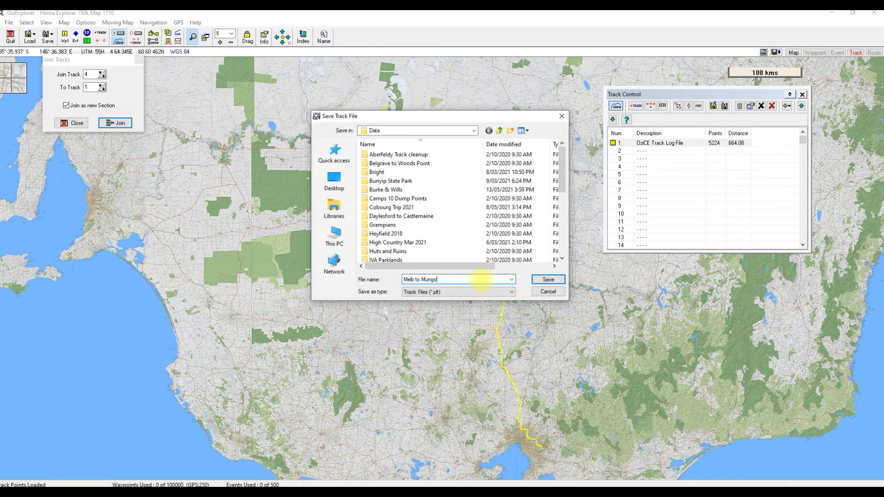
left_click(549, 280)
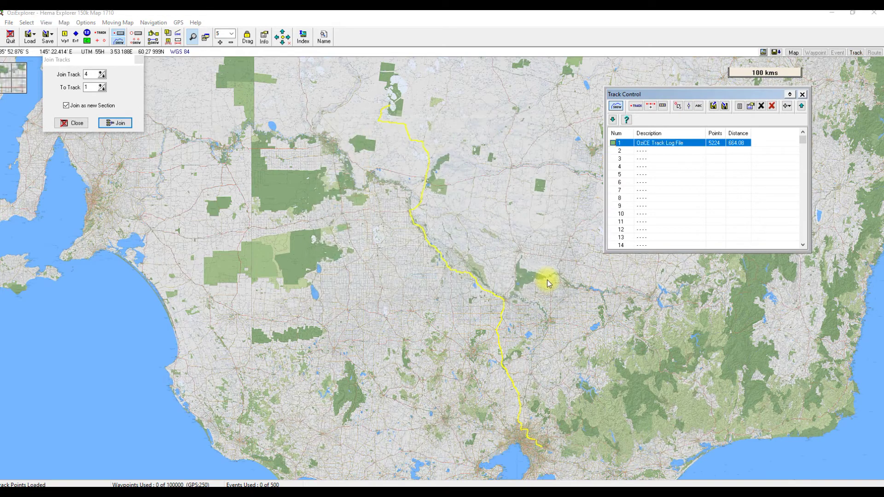
Step: Clear the combined track 1 and close the Track Control and Join Tracks windows
left_click(761, 106)
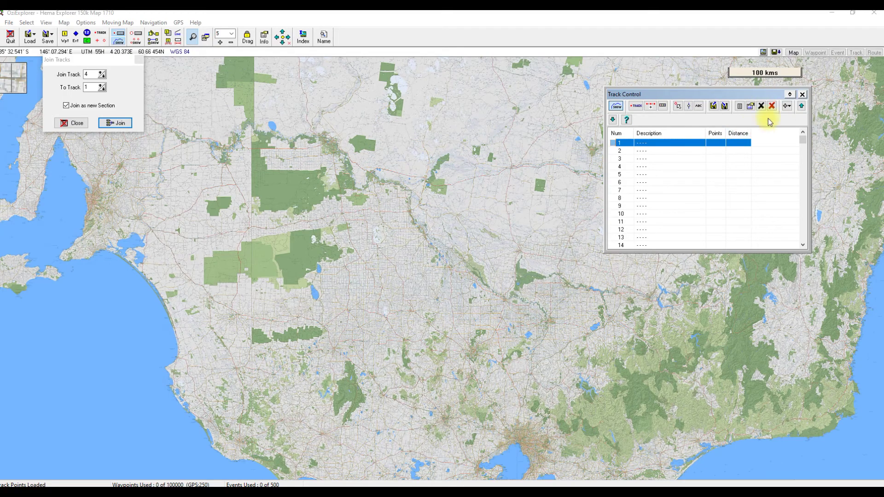
left_click(803, 95)
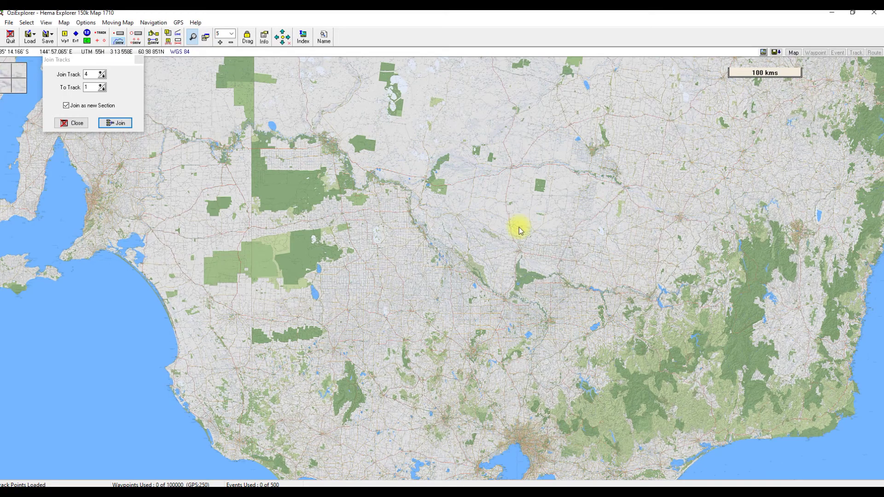
left_click(76, 124)
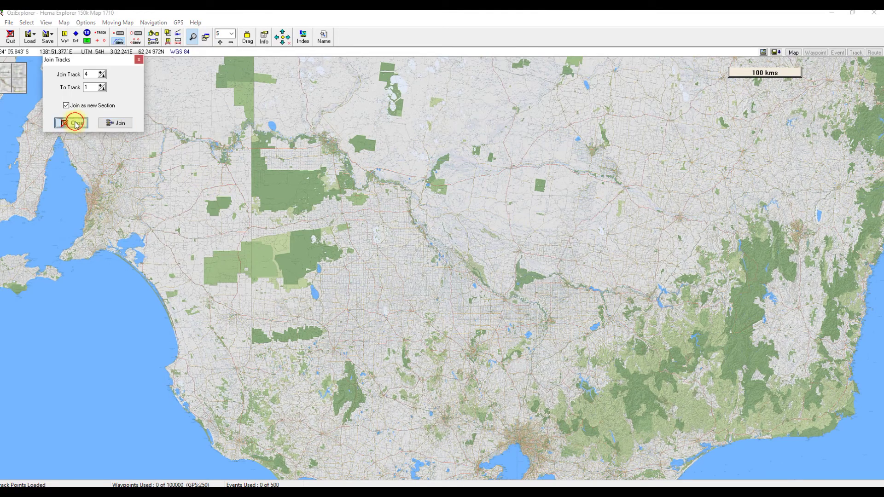
Step: Load the track file Melb to Mungo.plt back onto the map
left_click(9, 23)
mouse_move(33, 34)
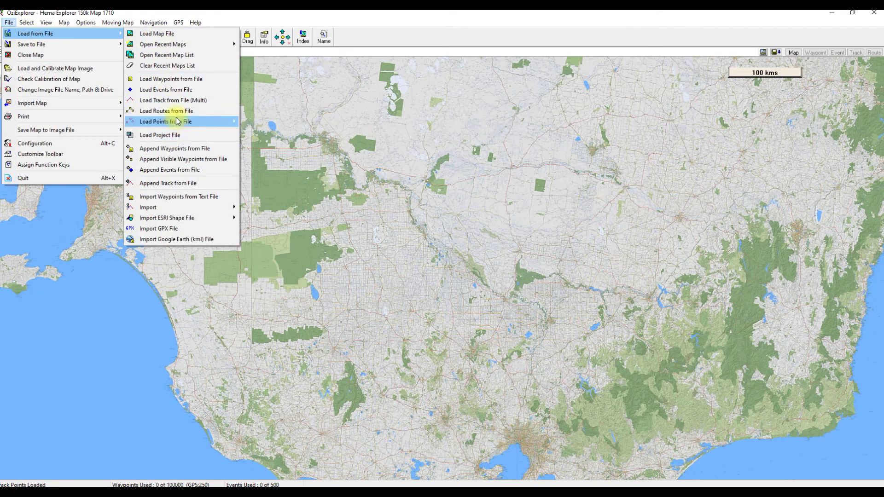
left_click(174, 100)
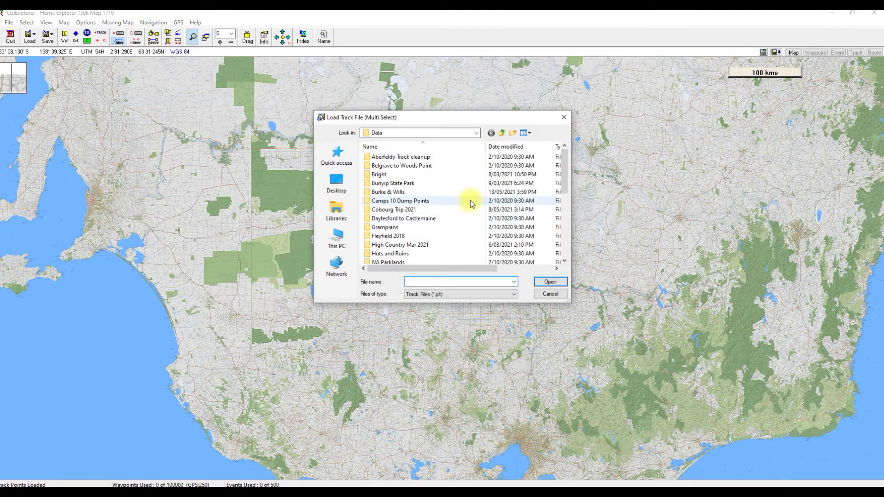
scroll(453, 184, "down", 8)
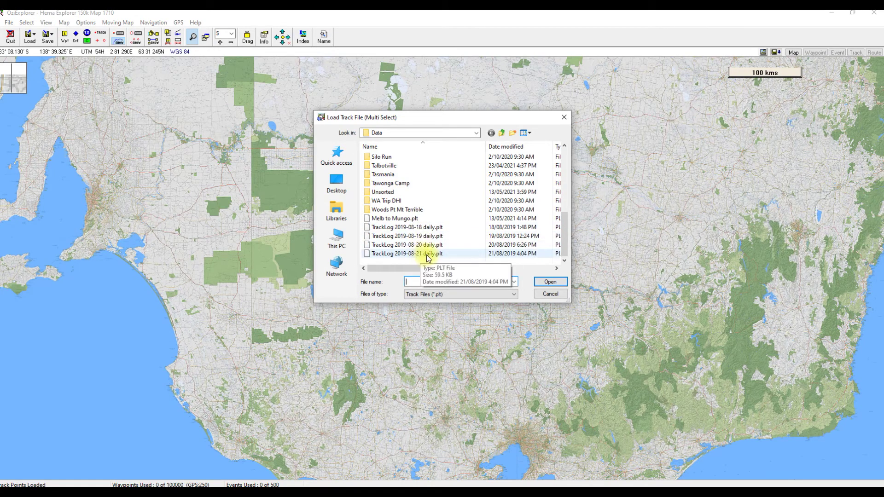
left_click(398, 222)
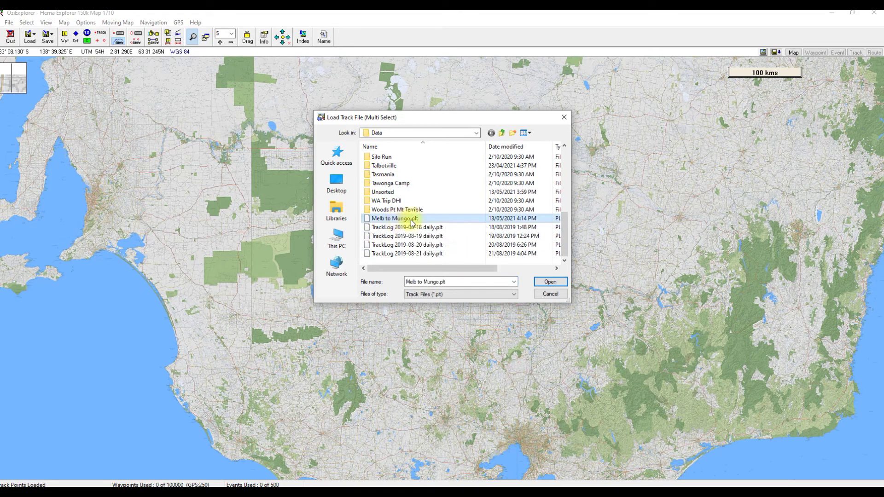
left_click(422, 228)
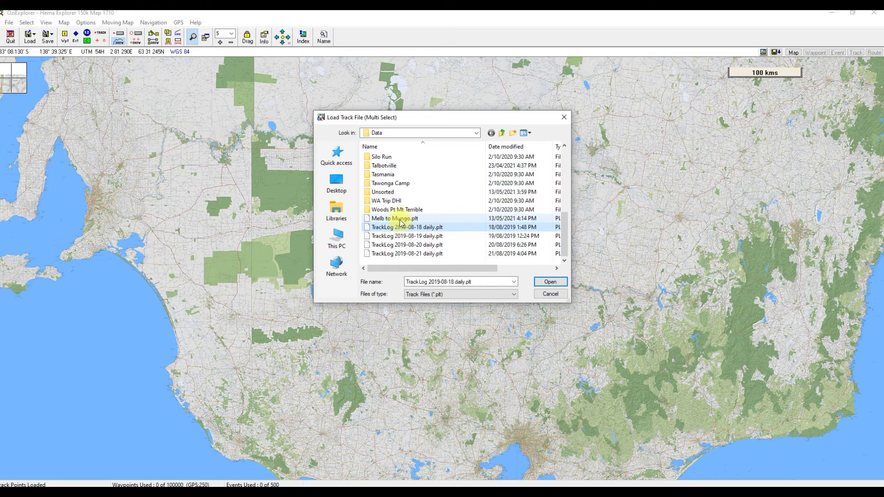
left_click(399, 220)
left_click(543, 281)
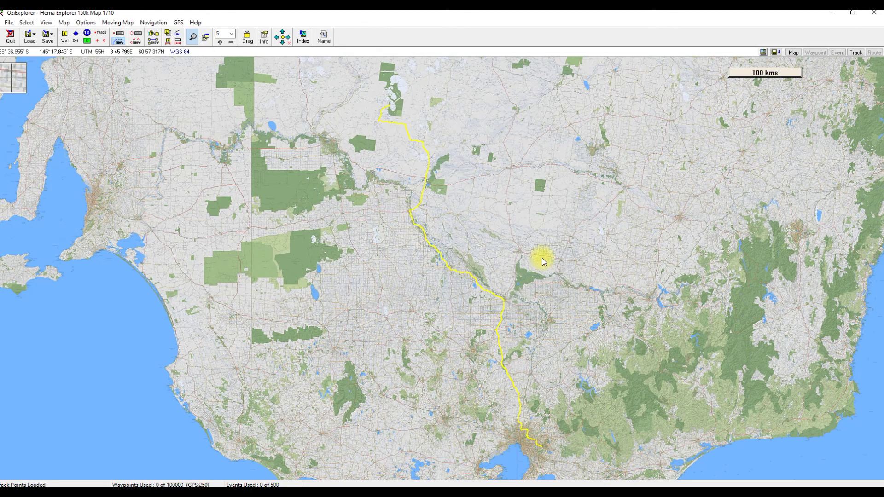
Step: Load TrackLog 2019-08-18 daily.plt as track 2 and select it in Track Control
left_click(4, 22)
mouse_move(27, 33)
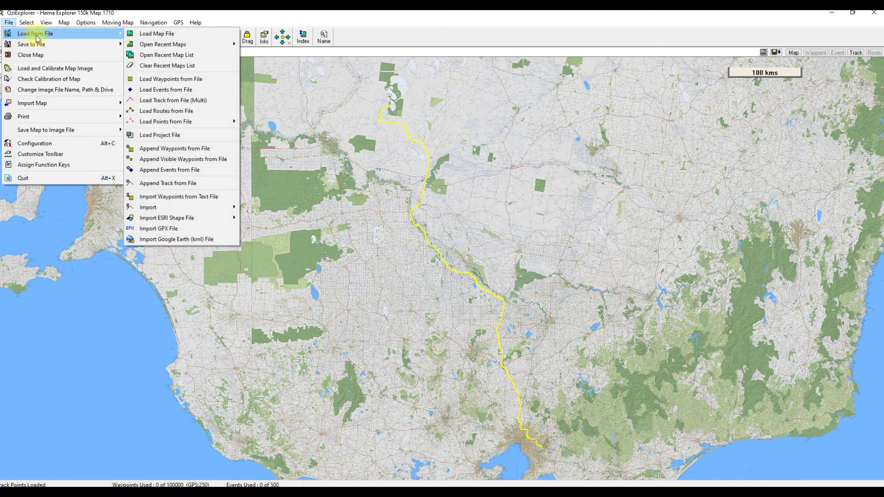
left_click(173, 101)
scroll(436, 226, "down", 5)
double_click(437, 228)
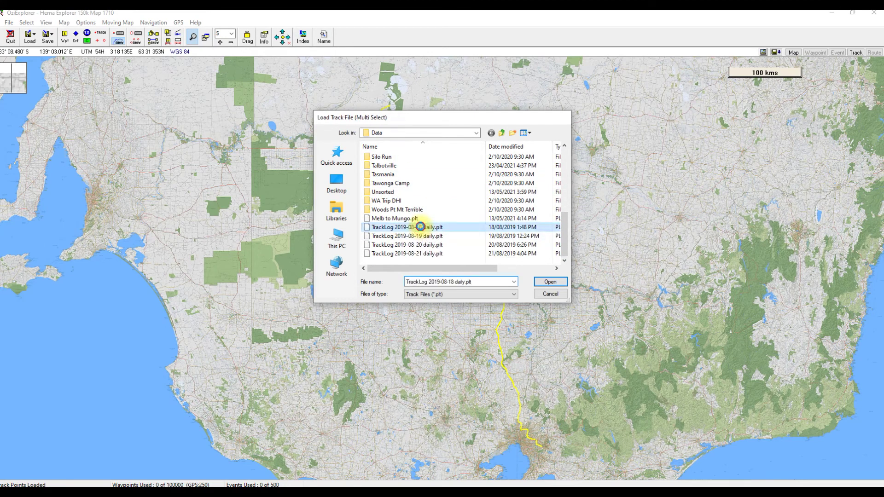
left_click(120, 36)
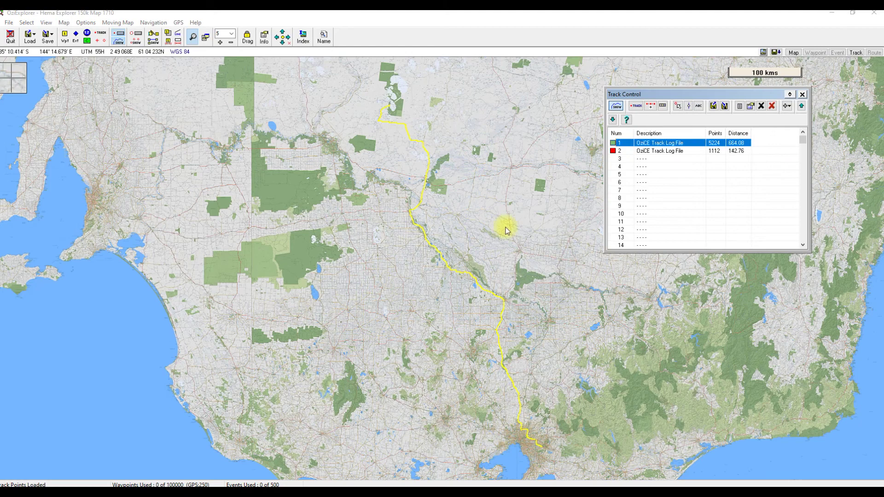
left_click(658, 151)
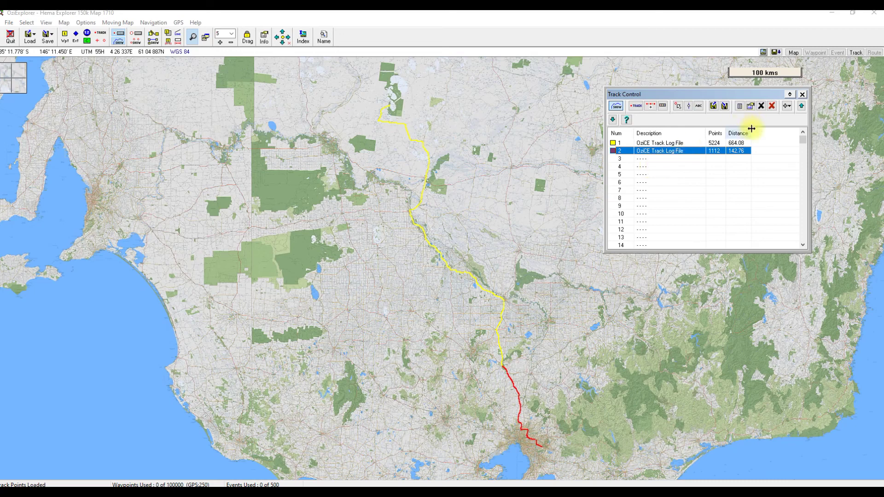
Step: Load the Combined B&W Trip track from the Burke & Wills folder and pan to show its full route
left_click(713, 107)
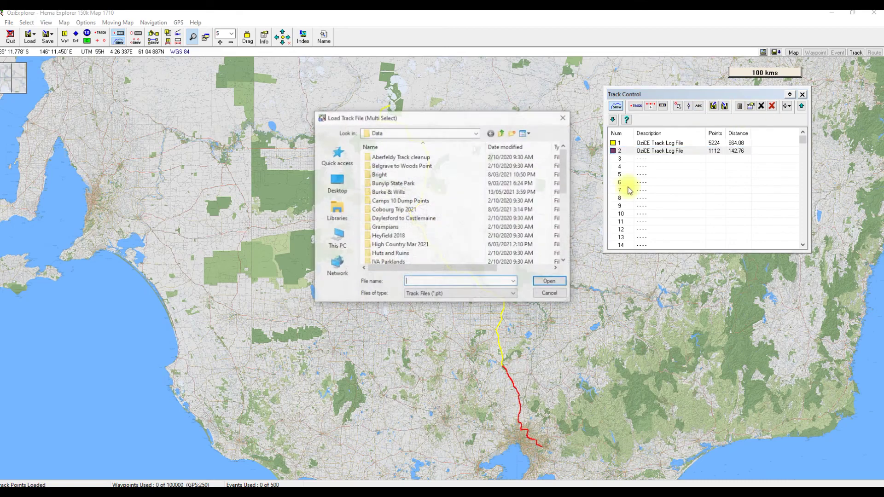
double_click(389, 192)
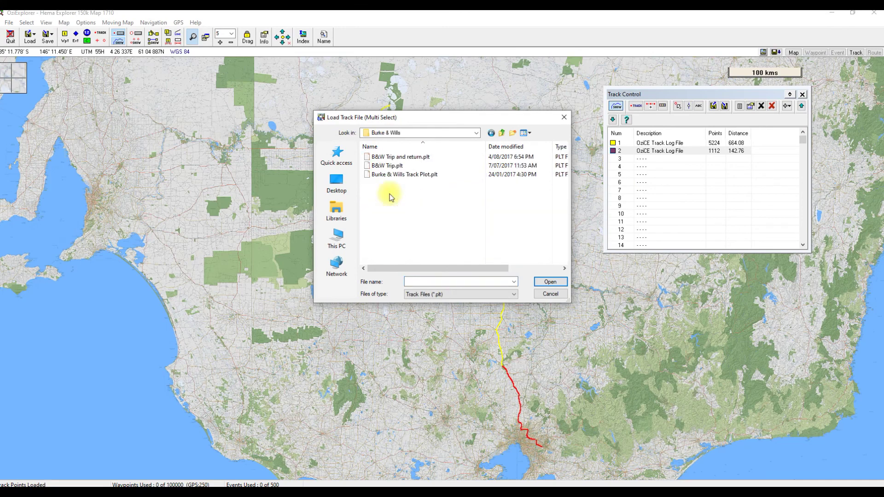
double_click(405, 158)
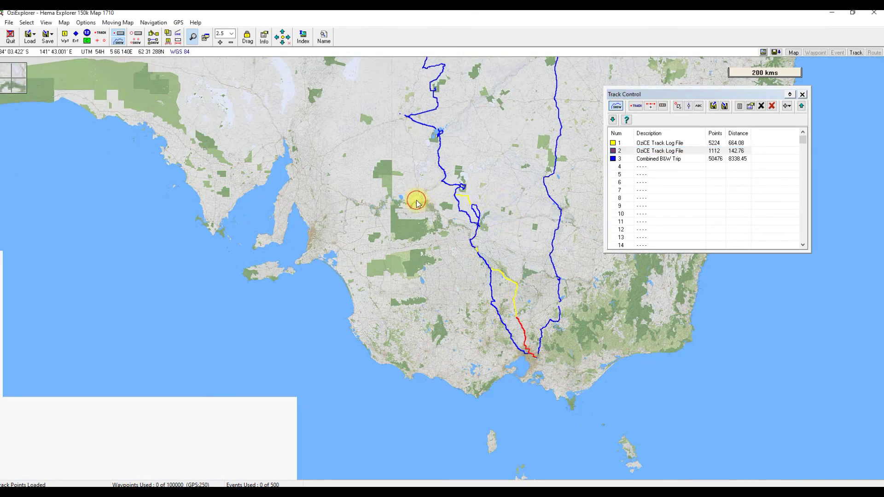
left_click_drag(415, 198, 418, 324)
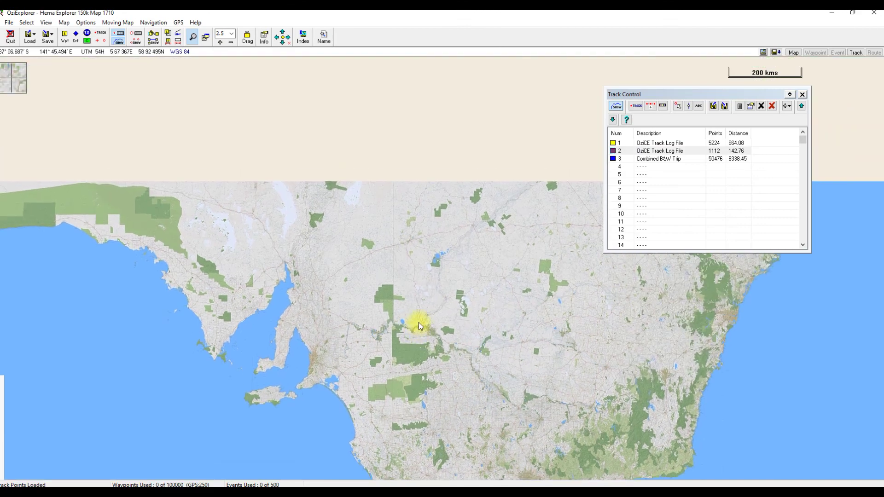
scroll(415, 270, "down", 1)
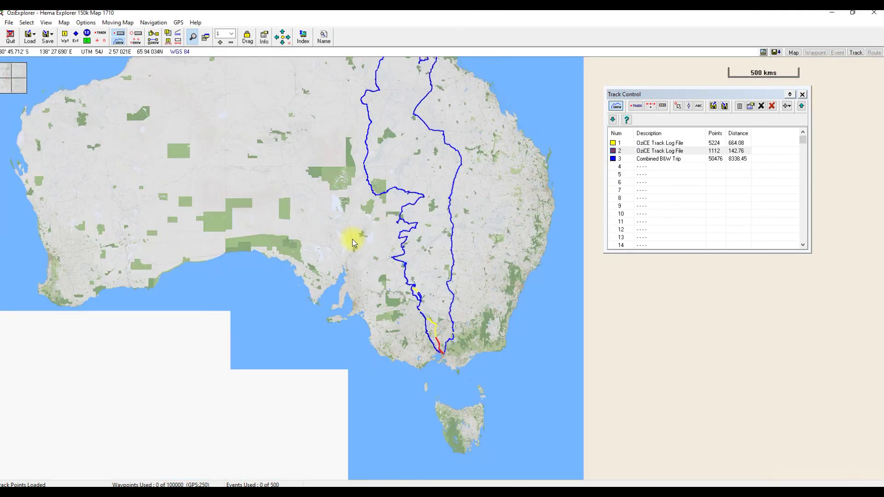
left_click_drag(491, 204, 493, 255)
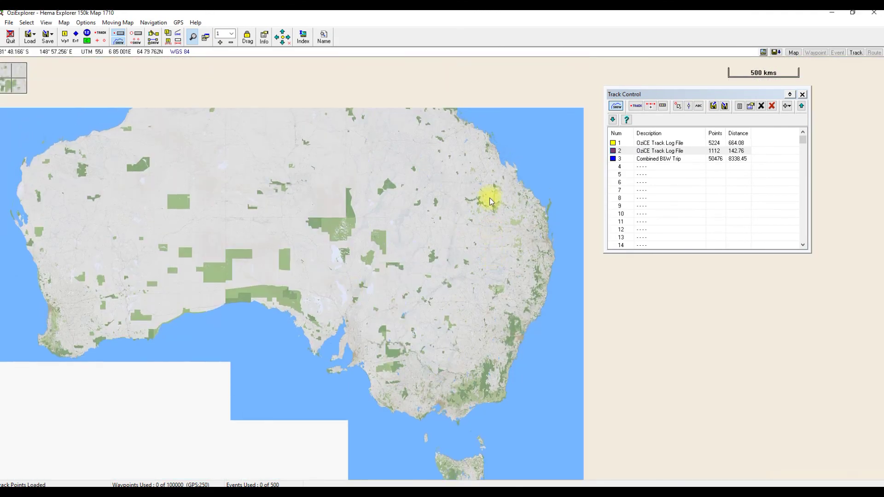